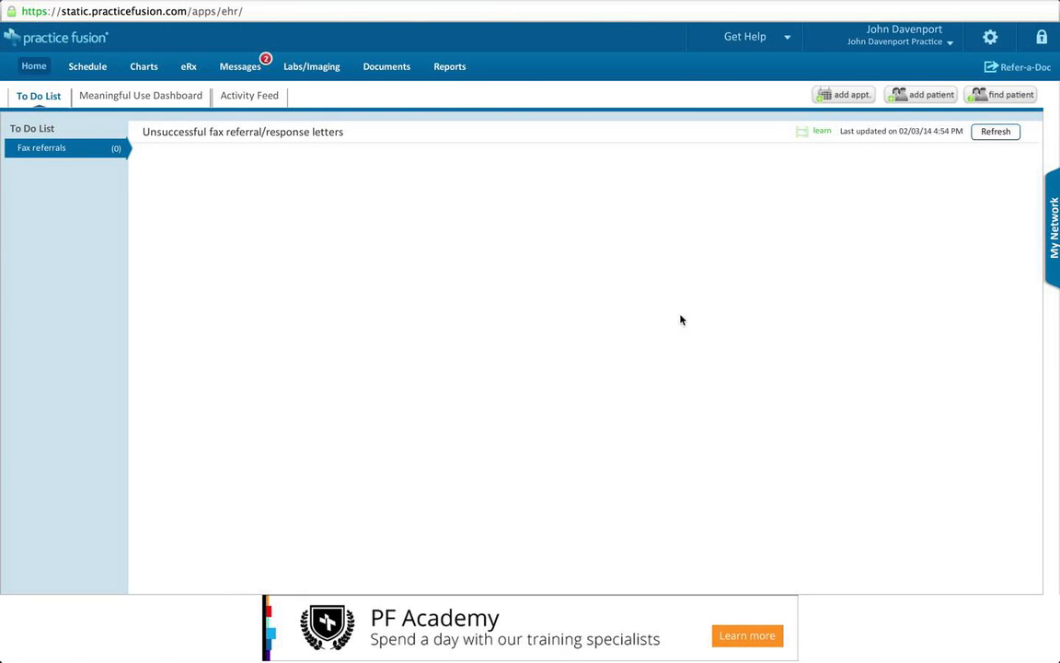
# Step: Filter the patient charts by the newborn test patient's partial last name and open the chart of the 14-month-old boy
pyautogui.click(145, 67)
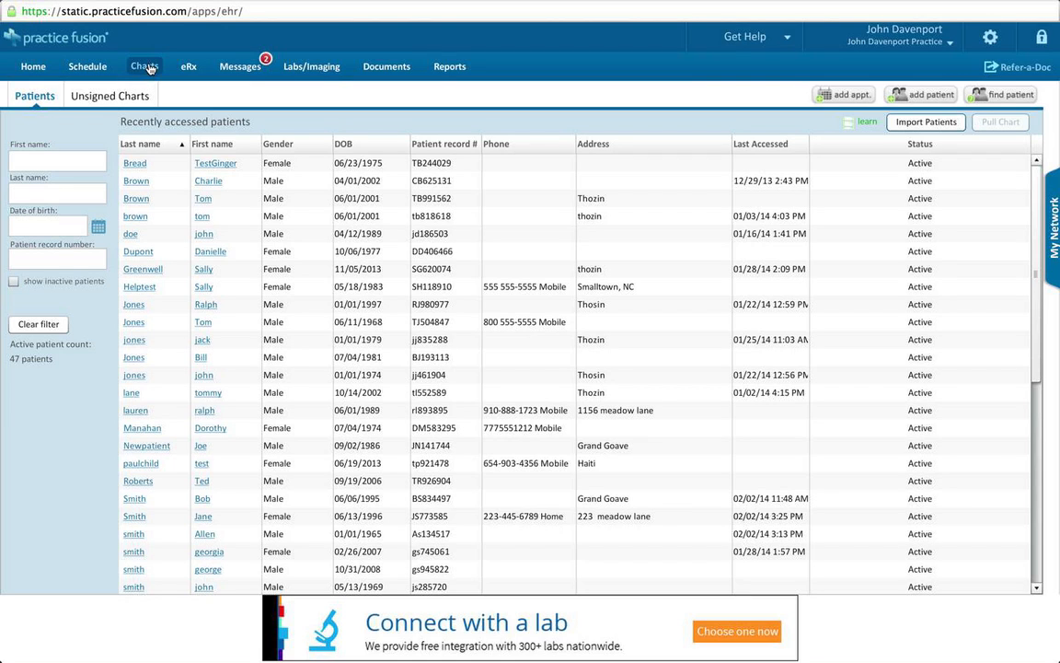
pyautogui.click(148, 68)
pyautogui.click(46, 196)
pyautogui.write('Test')
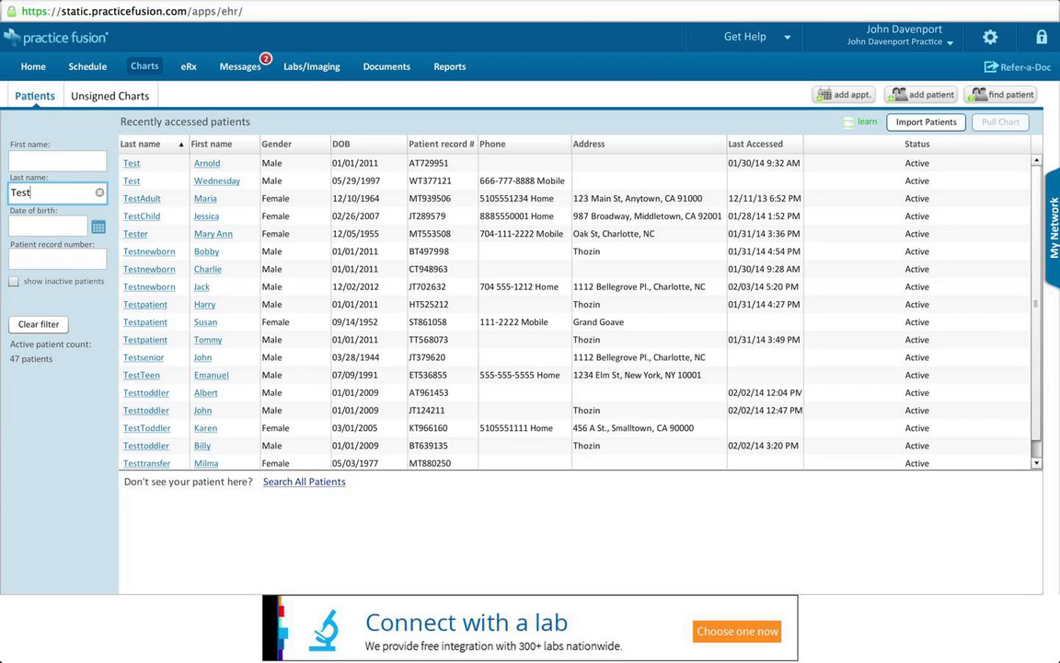
pyautogui.write('n')
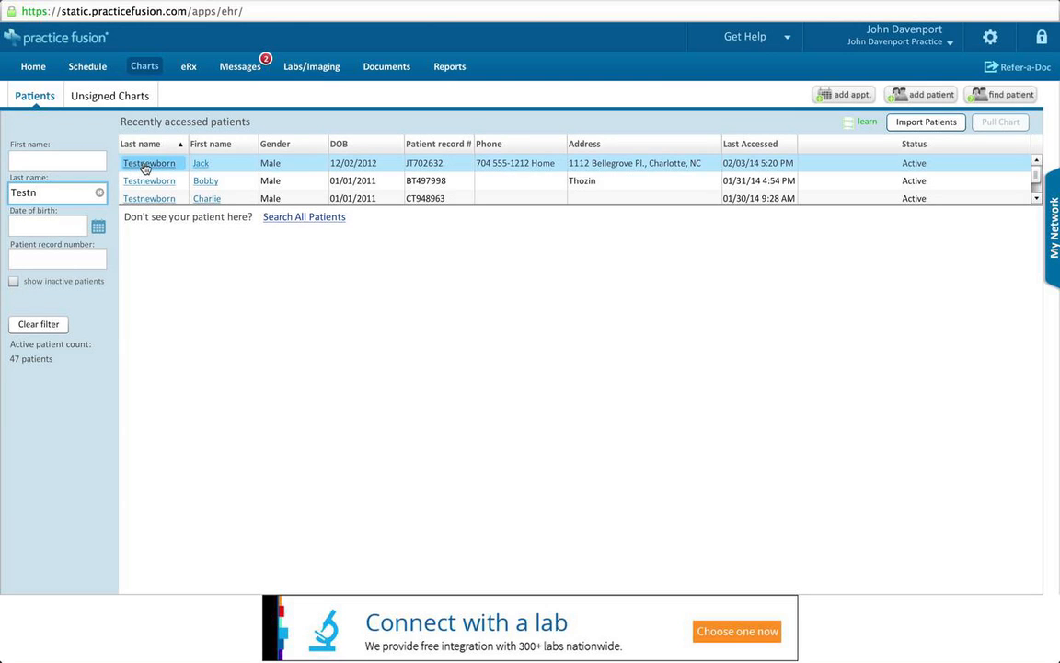
pyautogui.click(133, 164)
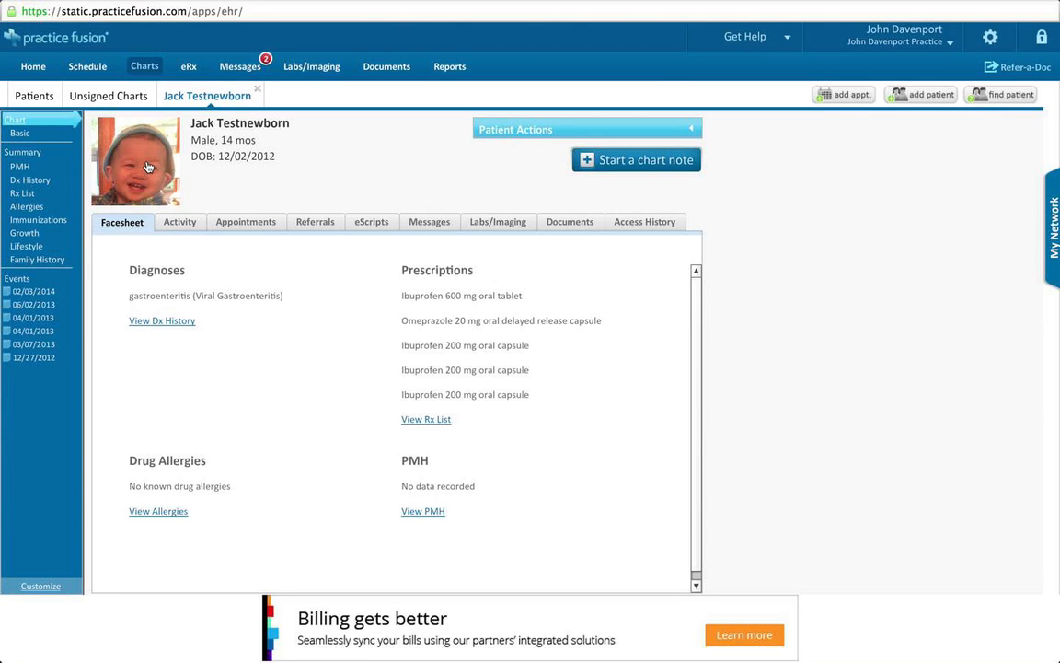
# Step: Close the open chart and search all patients by the toddler test patient's partial last name
pyautogui.click(258, 92)
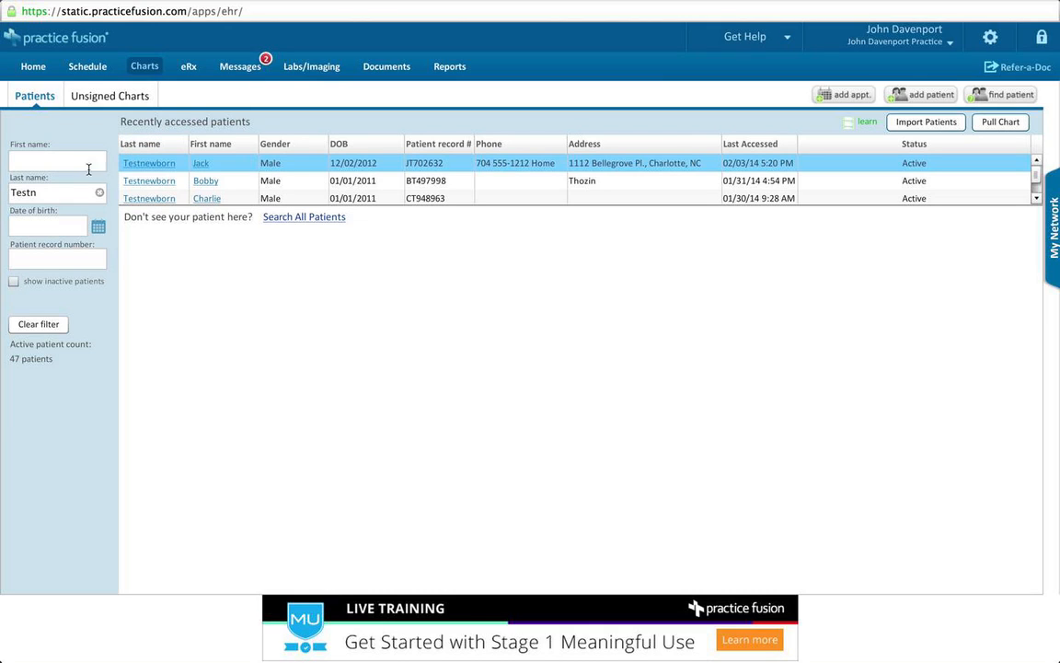
pyautogui.click(37, 192)
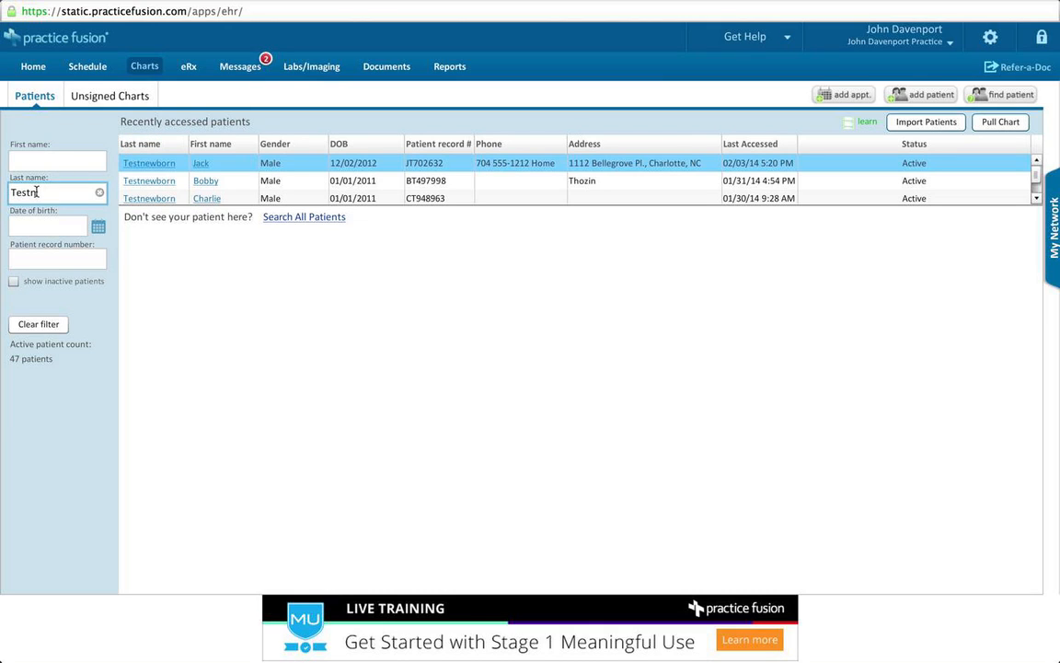
pyautogui.press('BackSpace')
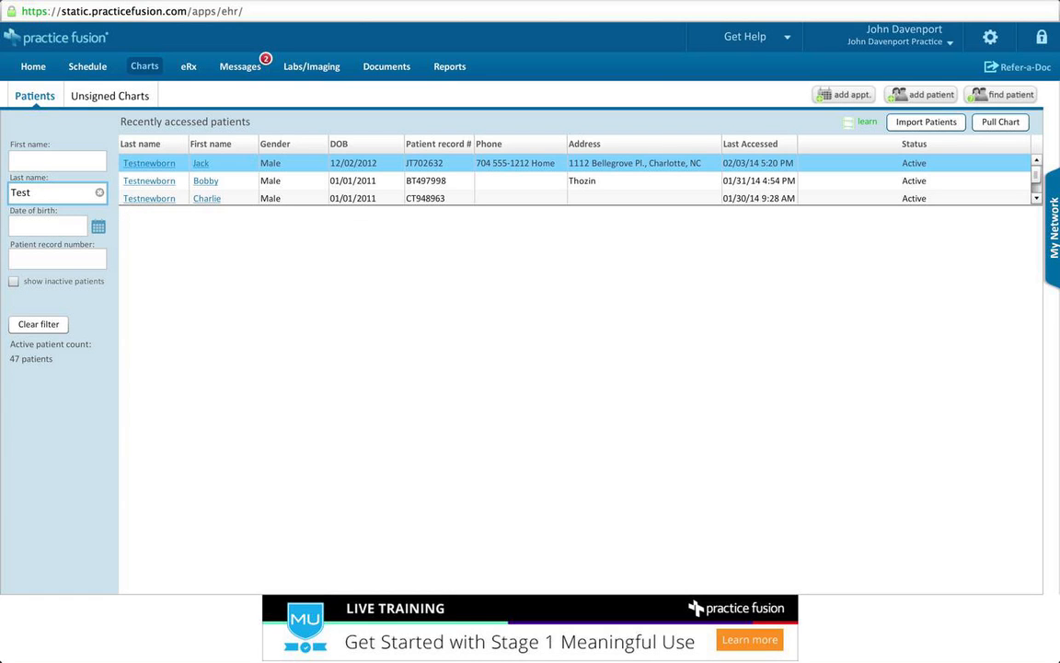
pyautogui.write('tod')
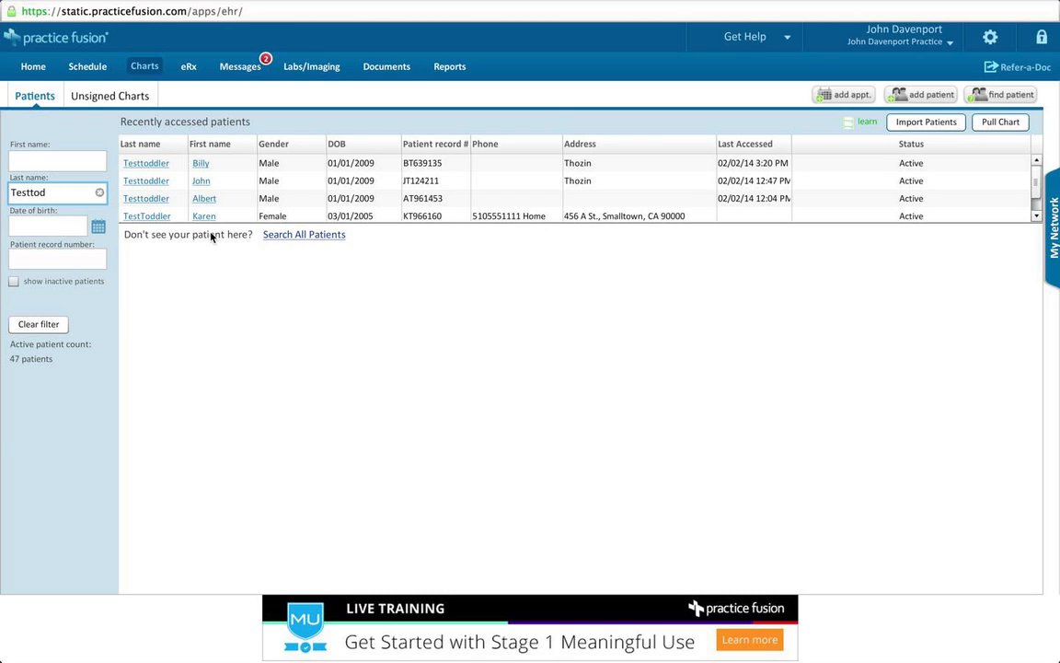
pyautogui.click(286, 238)
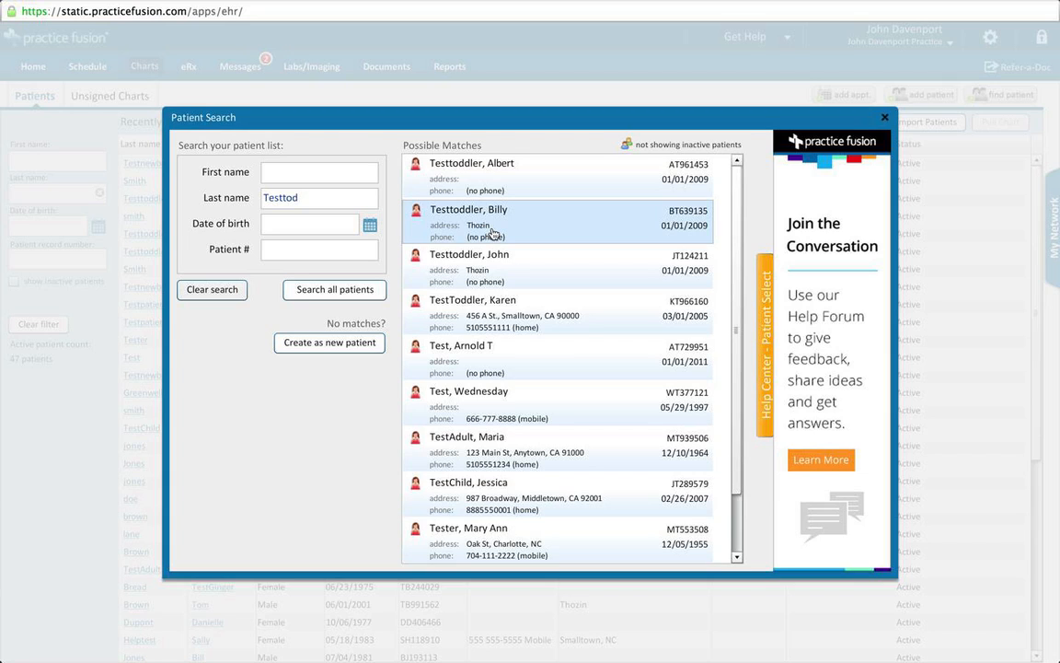
# Step: Create a new patient record with a generated record number, the patient's first and last name, and sex M
pyautogui.click(361, 345)
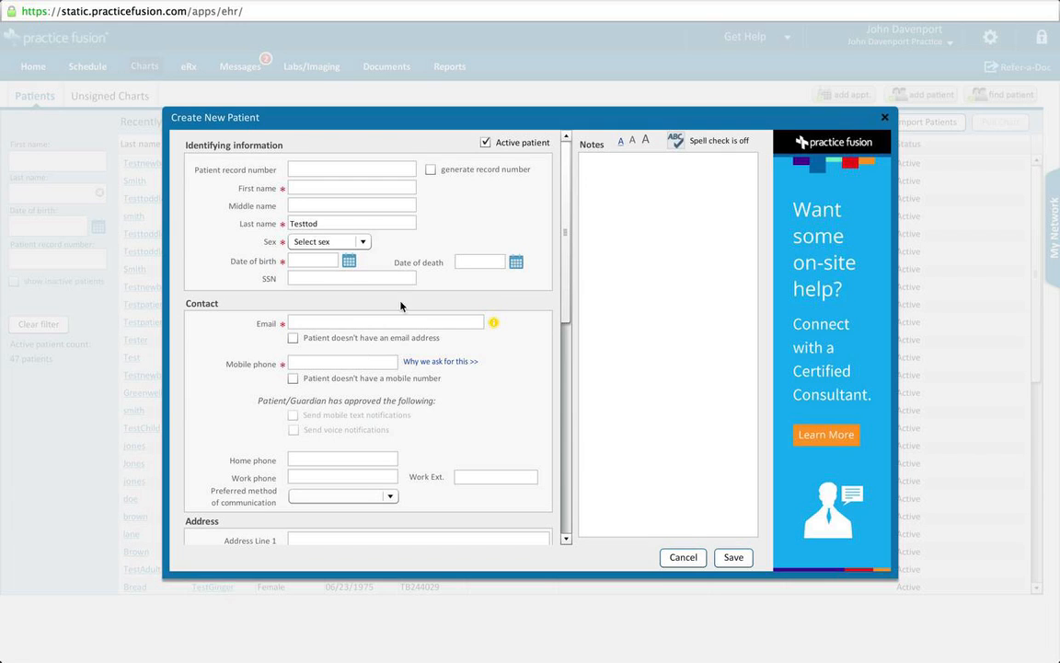
pyautogui.click(431, 171)
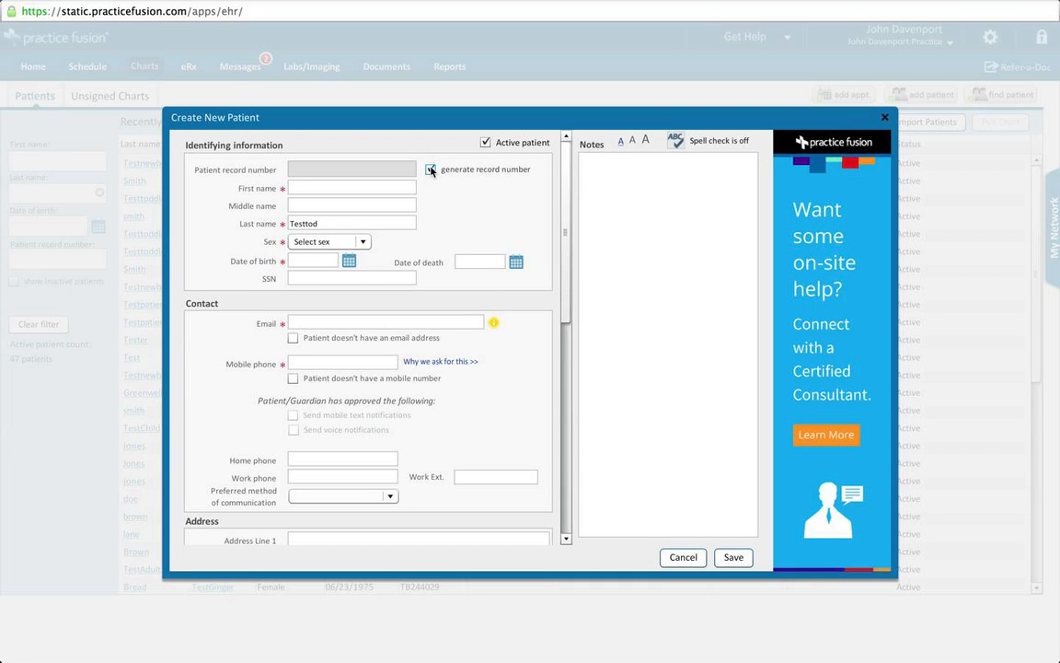
pyautogui.click(368, 181)
pyautogui.write('James')
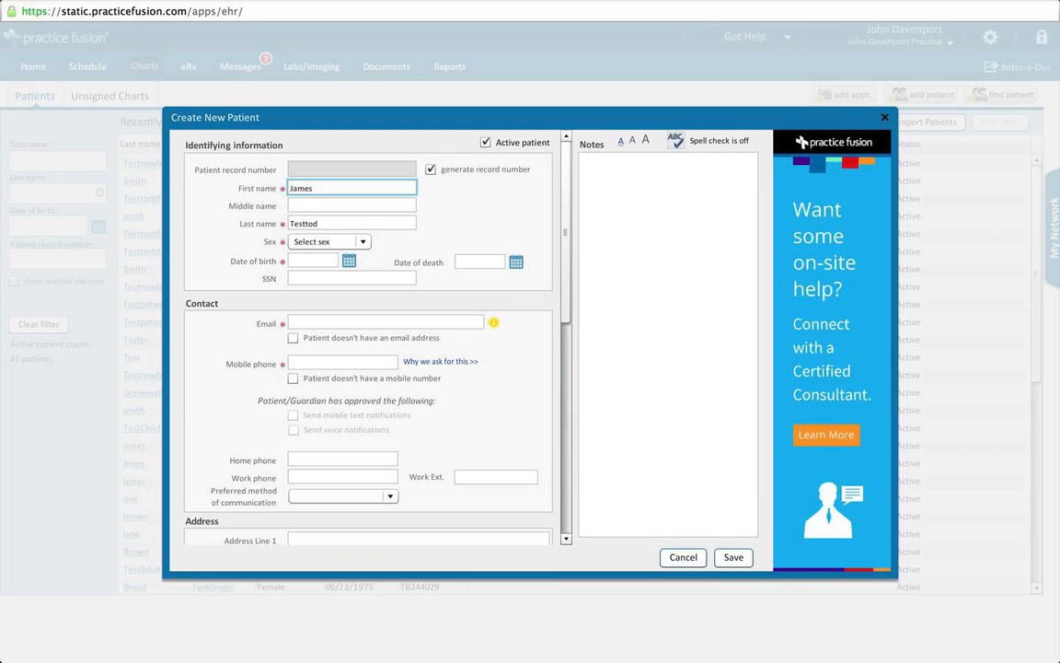
pyautogui.click(328, 221)
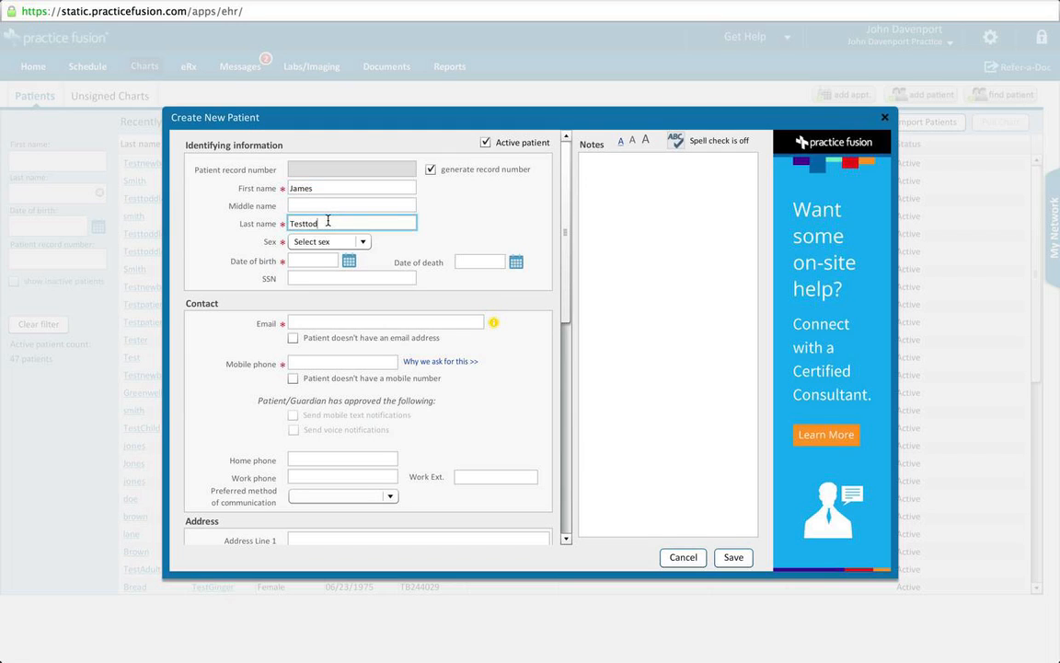
pyautogui.write('Testtoddler')
pyautogui.click(363, 243)
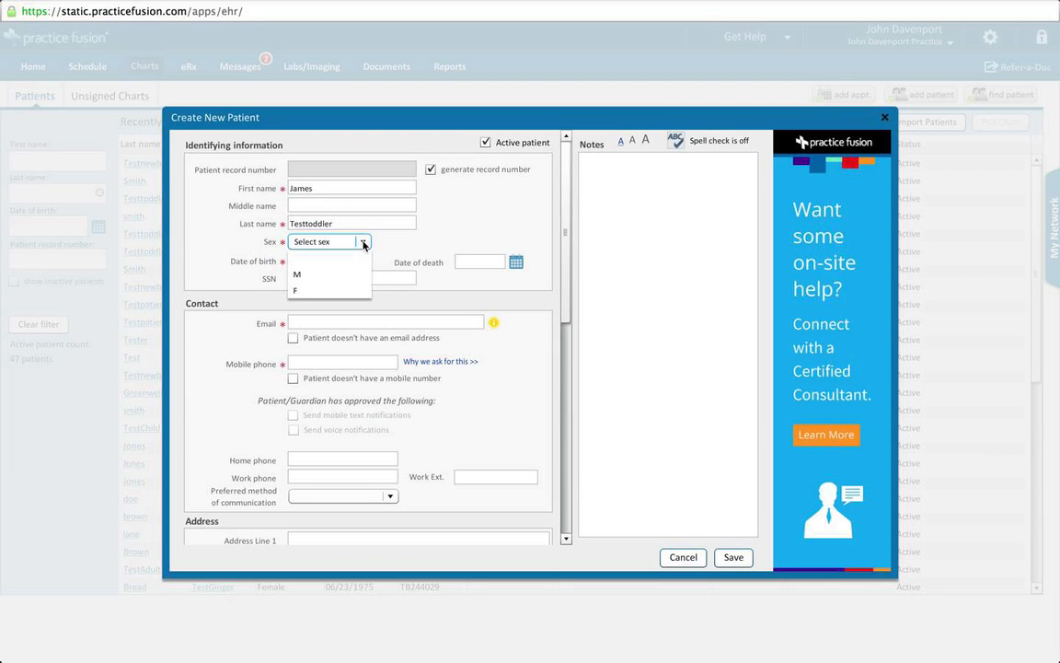
pyautogui.click(296, 273)
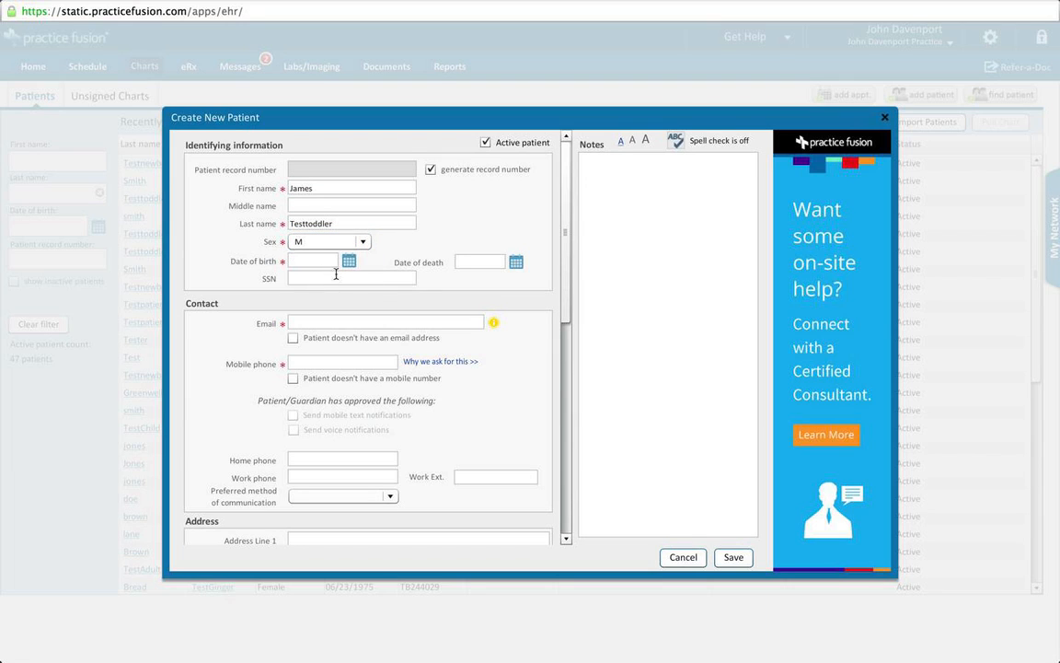
# Step: Enter the new patient's date of birth using the calendar
pyautogui.click(349, 262)
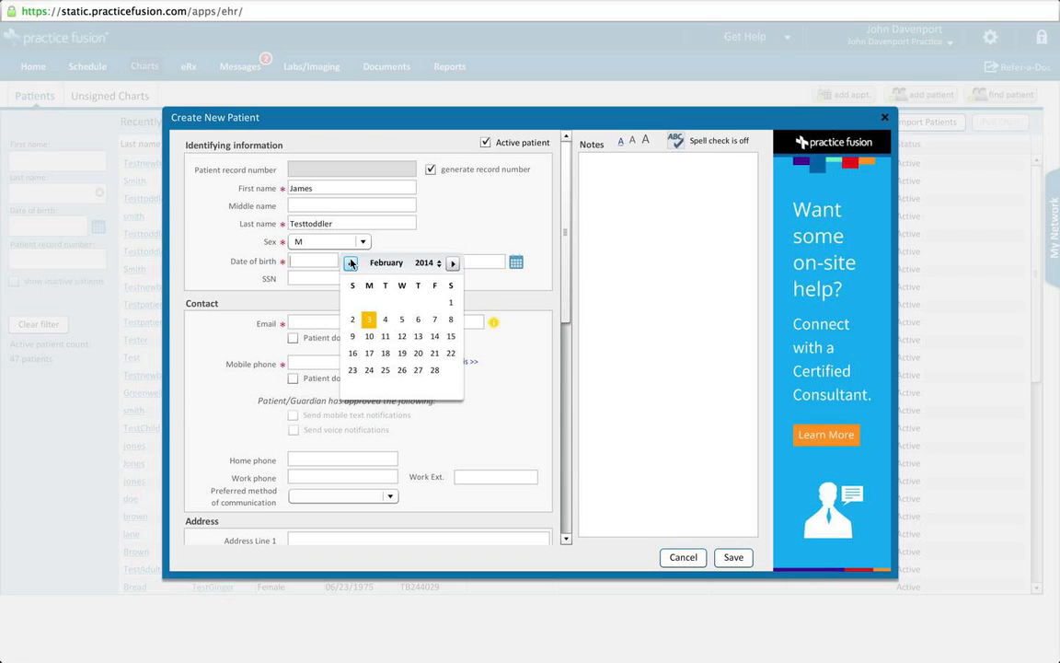
pyautogui.doubleClick(439, 266)
pyautogui.click(439, 266)
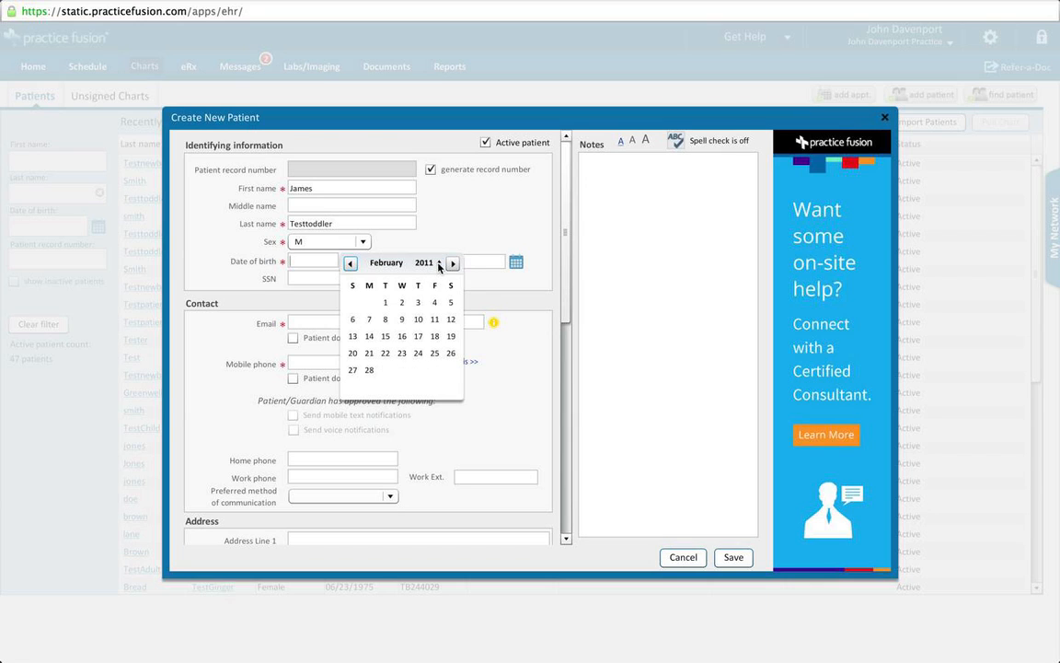
pyautogui.click(440, 266)
pyautogui.click(439, 266)
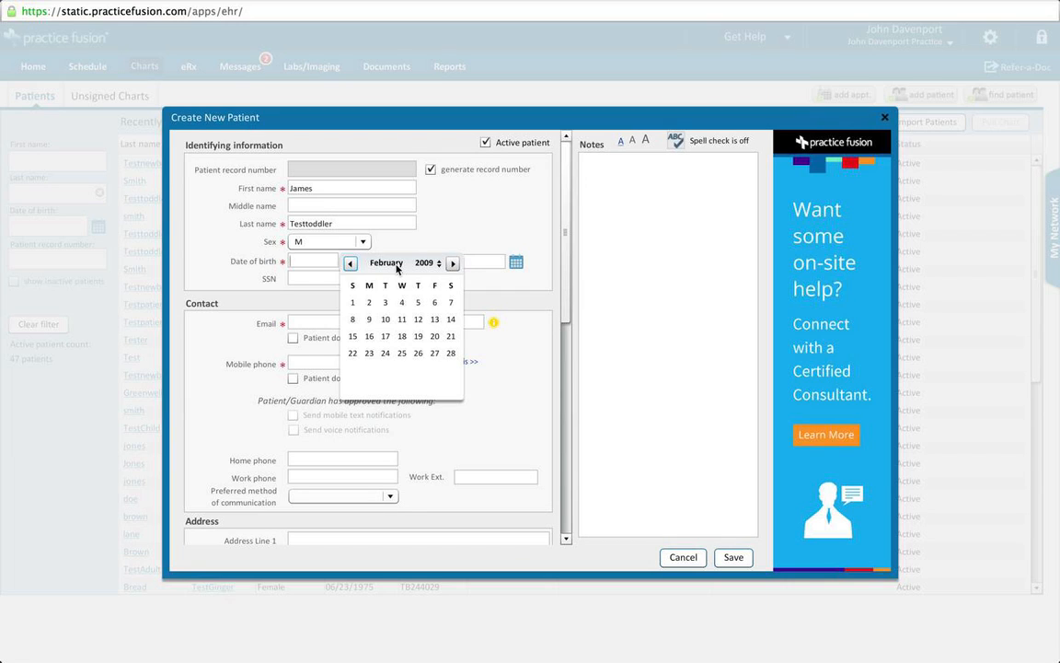
pyautogui.click(350, 264)
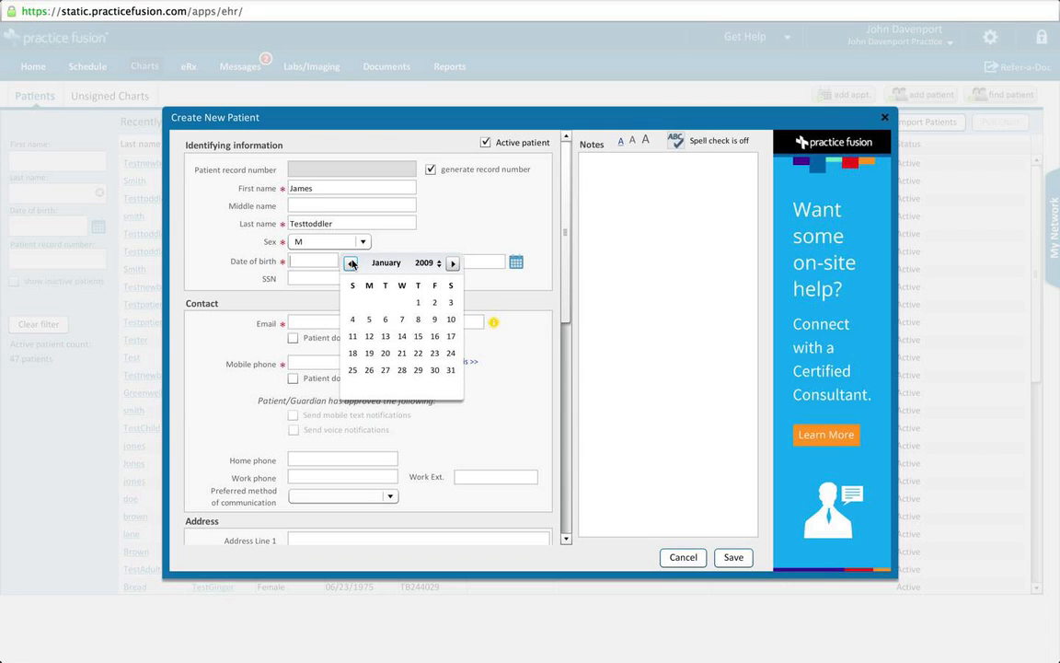
pyautogui.click(418, 302)
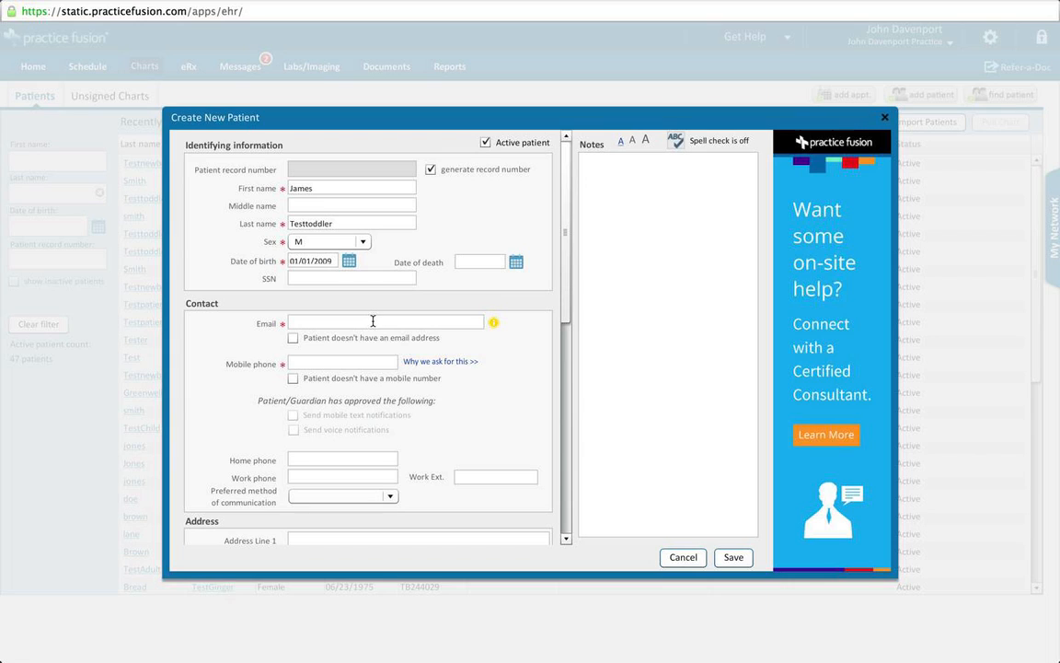
# Step: Complete the record with no email address, no mobile number and Thozin as the city, and save the new patient
pyautogui.click(294, 338)
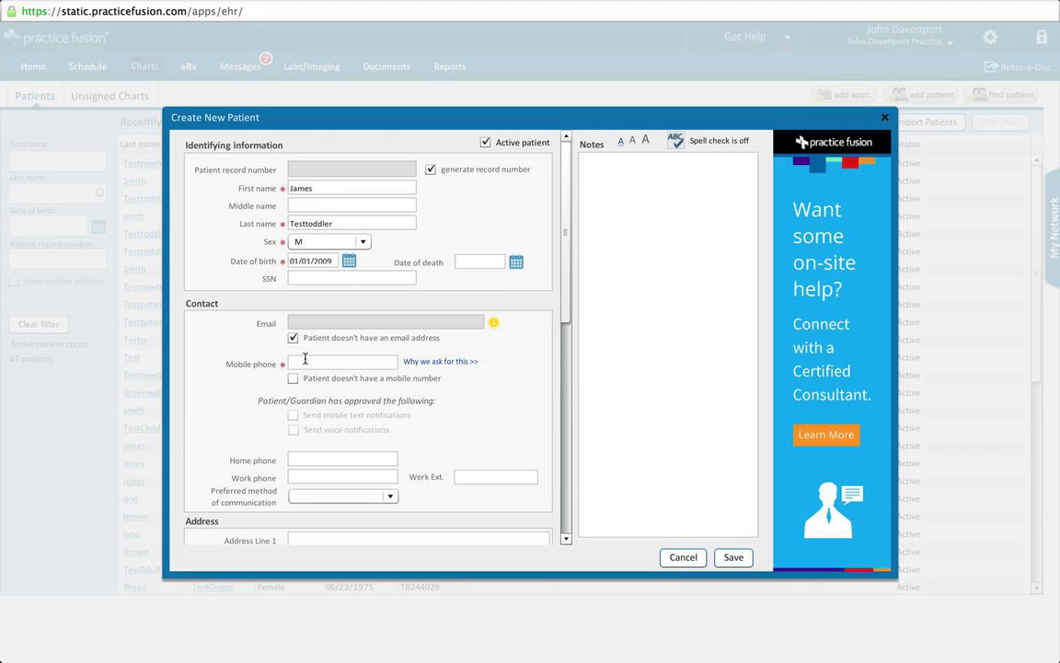
pyautogui.click(292, 379)
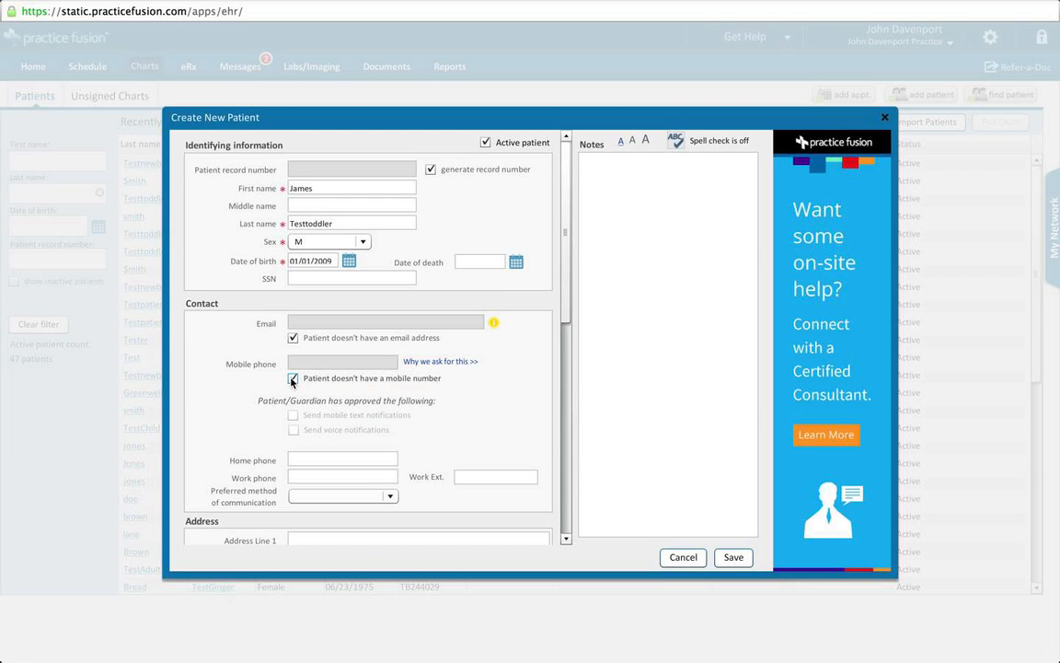
pyautogui.scroll(-10, 293, 380)
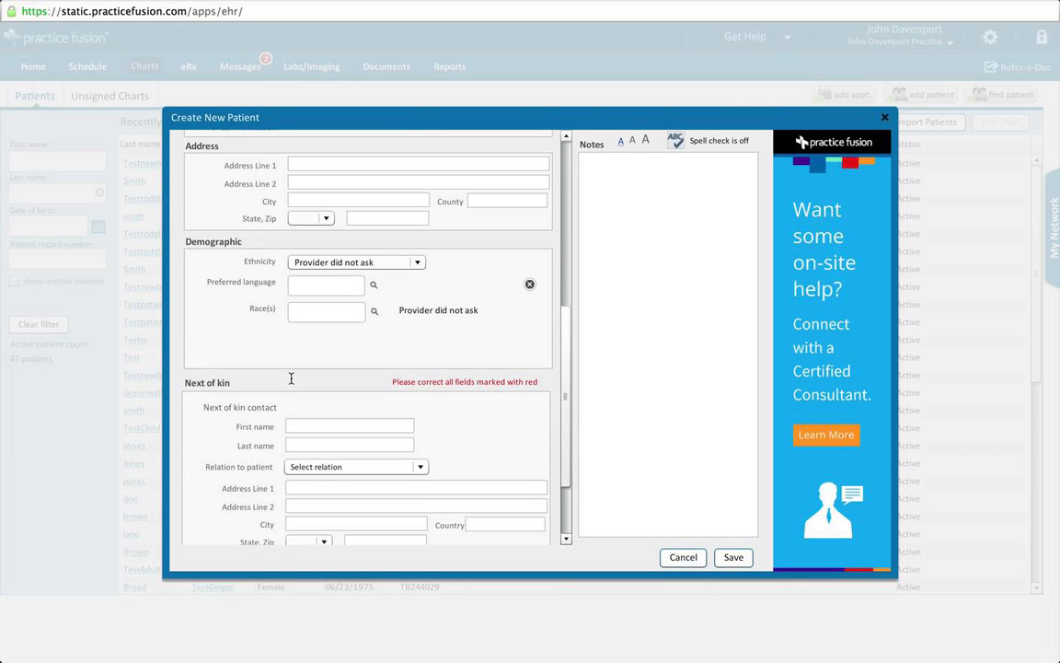
pyautogui.click(316, 198)
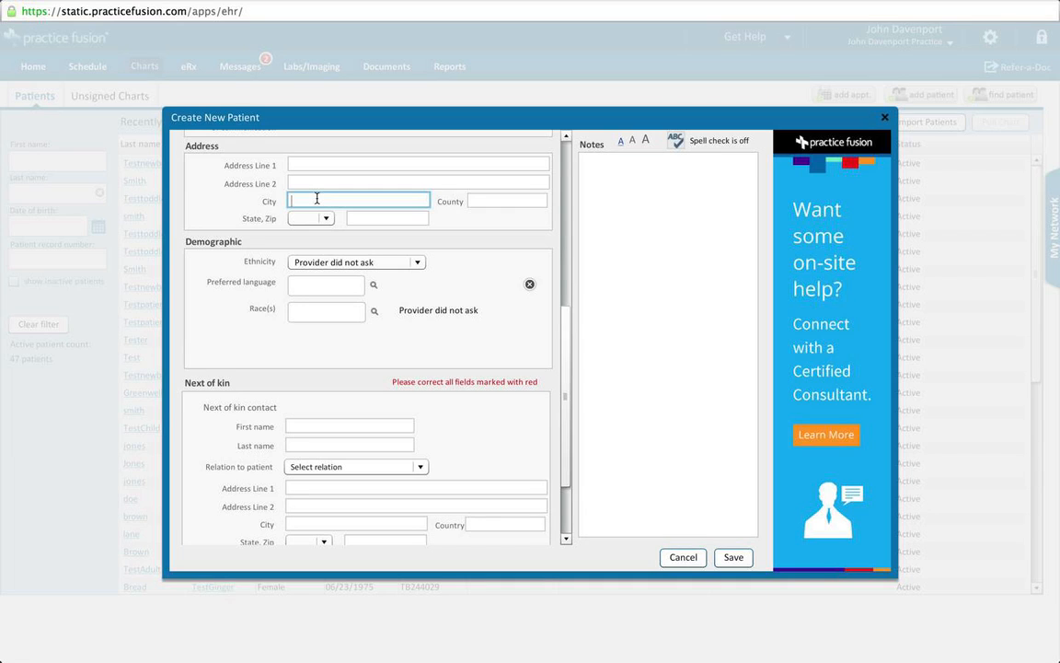
pyautogui.write('Thozin')
pyautogui.click(732, 558)
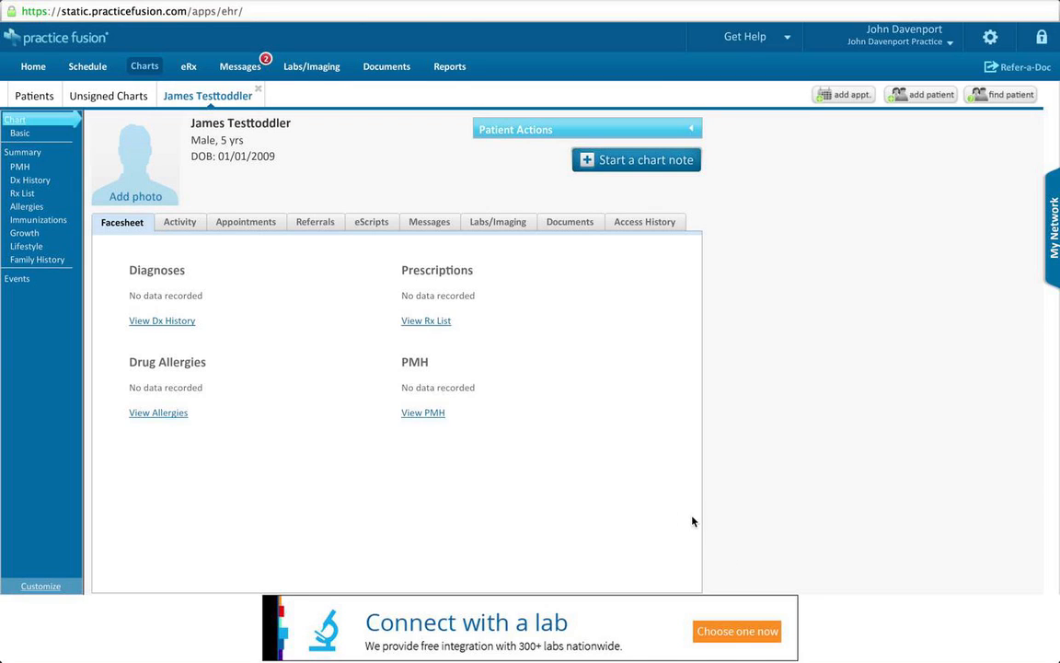
# Step: Switch from the new patient's chart to the newborn test patient's chart and start a SOAP Note
pyautogui.click(259, 91)
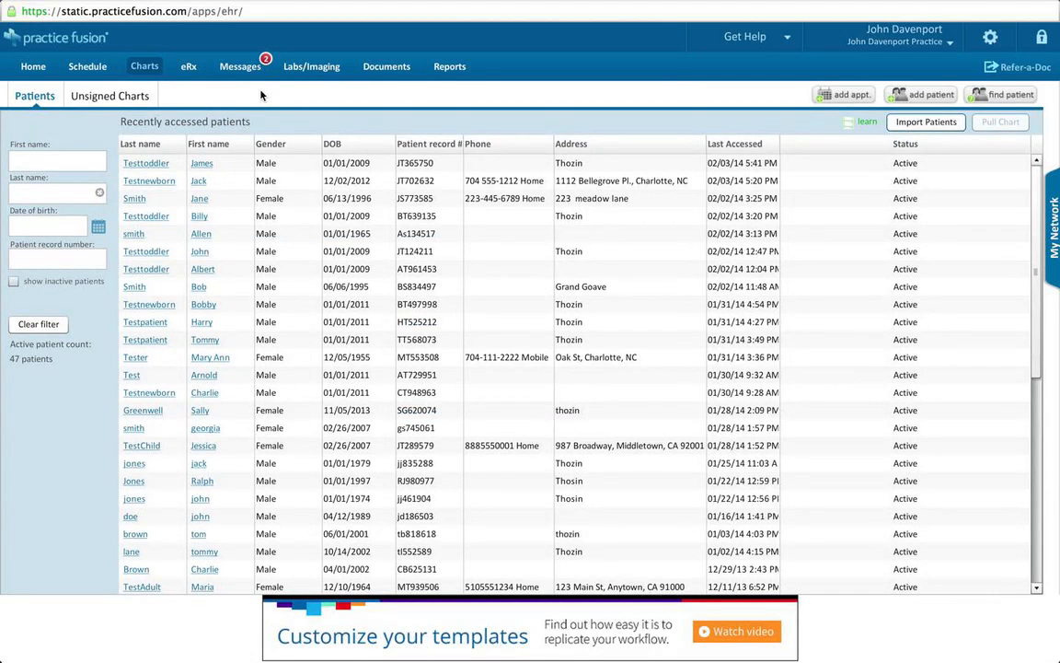
pyautogui.click(198, 181)
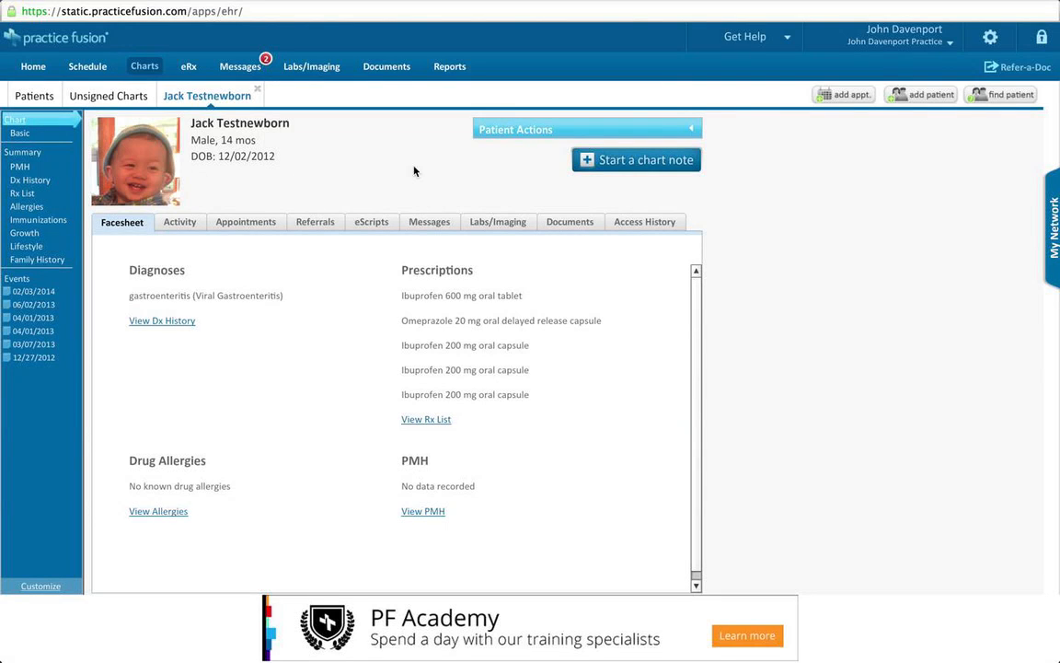
pyautogui.click(616, 161)
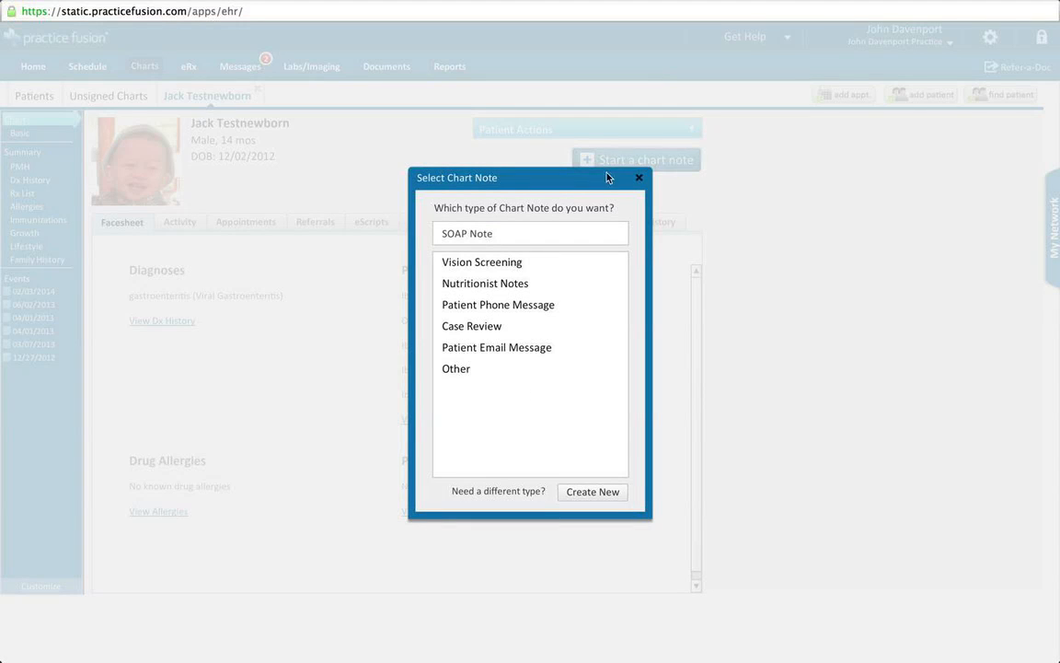
pyautogui.click(565, 237)
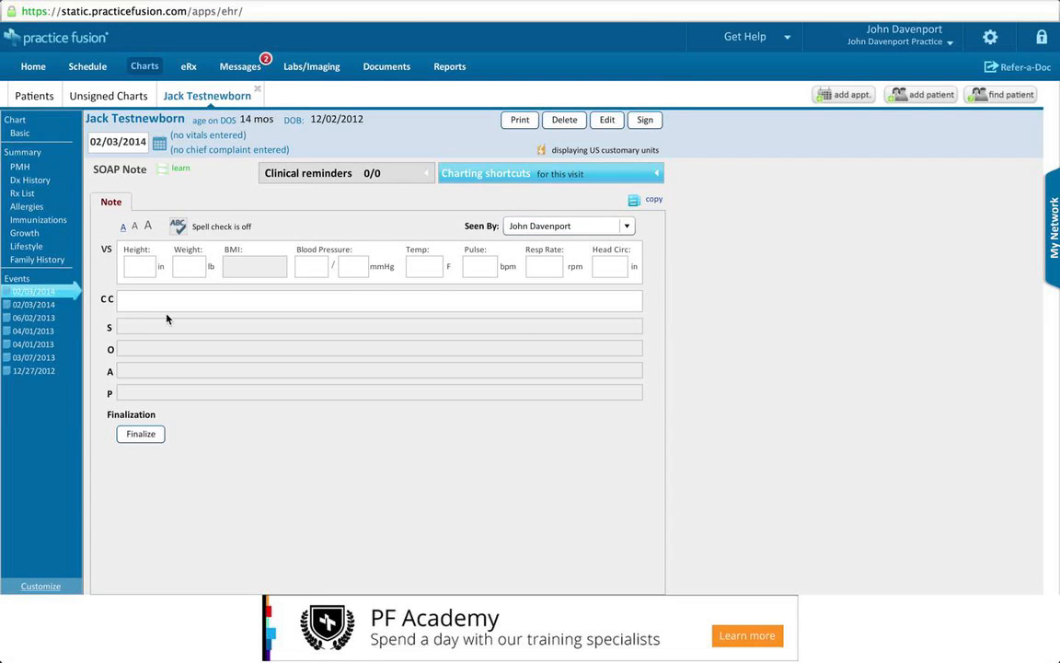
# Step: View the patient's earlier 02/03/2014 note with its vital signs and chief complaint, and close the chart
pyautogui.click(53, 305)
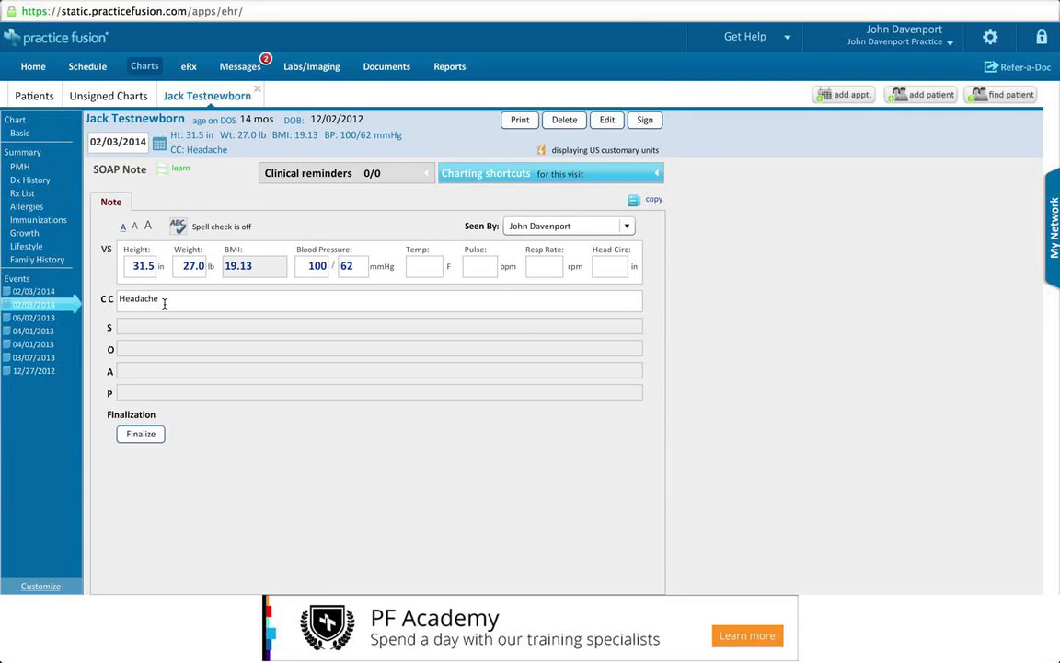
pyautogui.click(259, 92)
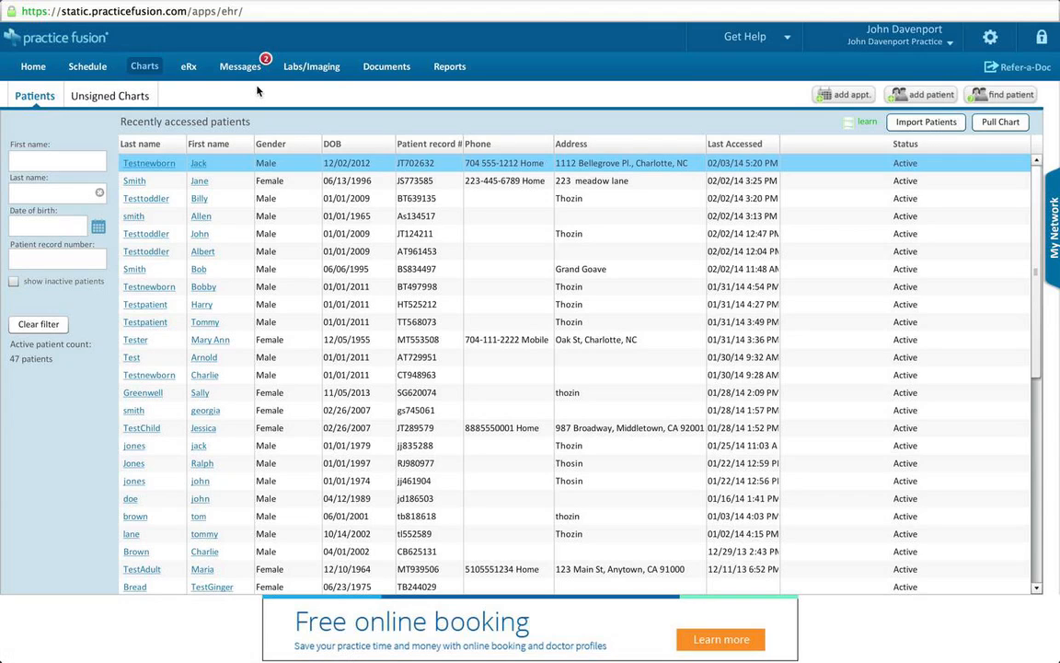
# Step: Reopen the newborn test patient's chart and review the past medical history, medication list and growth charts
pyautogui.click(219, 164)
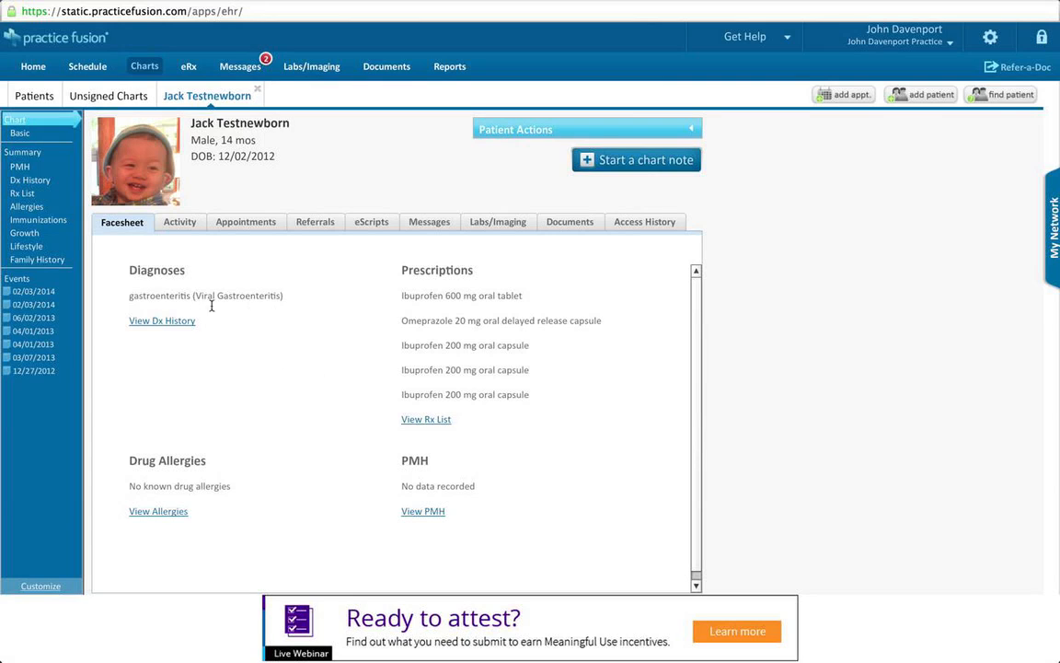
pyautogui.click(35, 166)
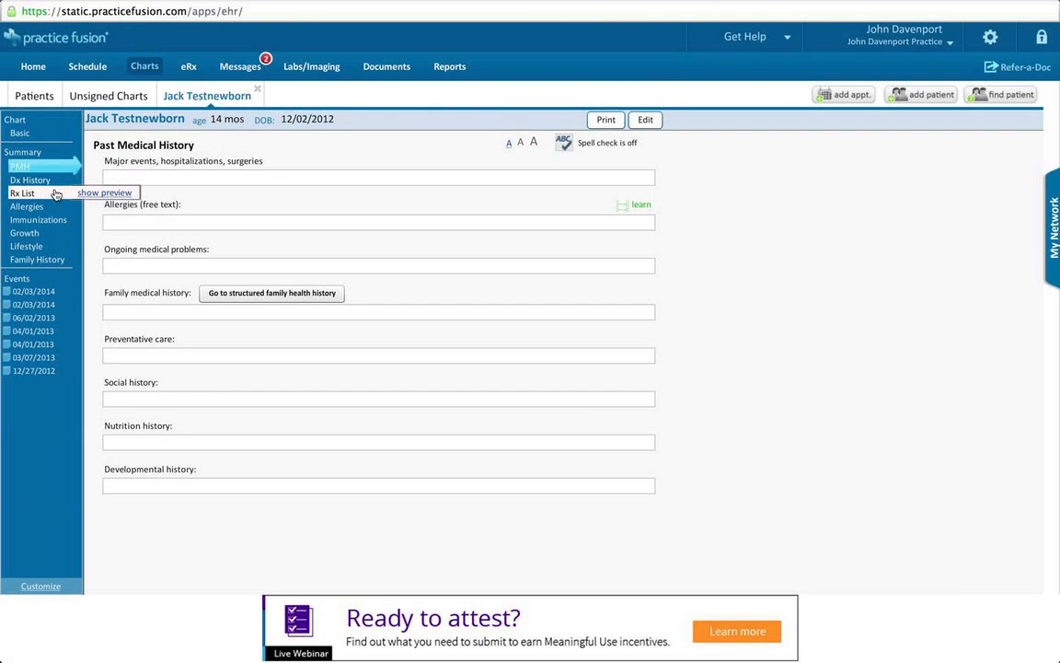
pyautogui.click(23, 193)
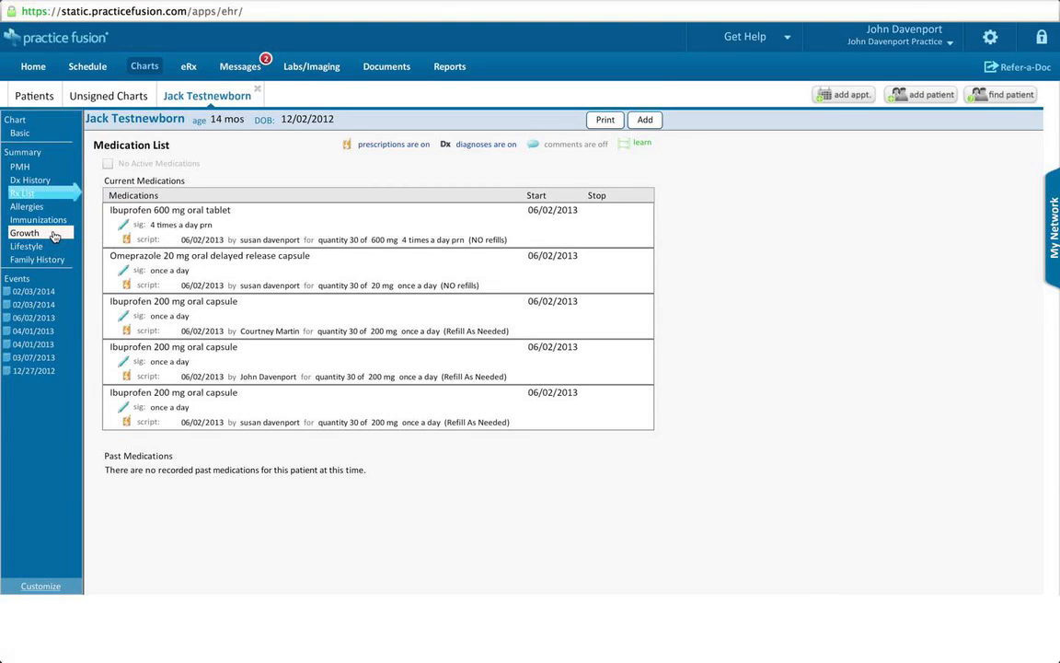
pyautogui.click(54, 236)
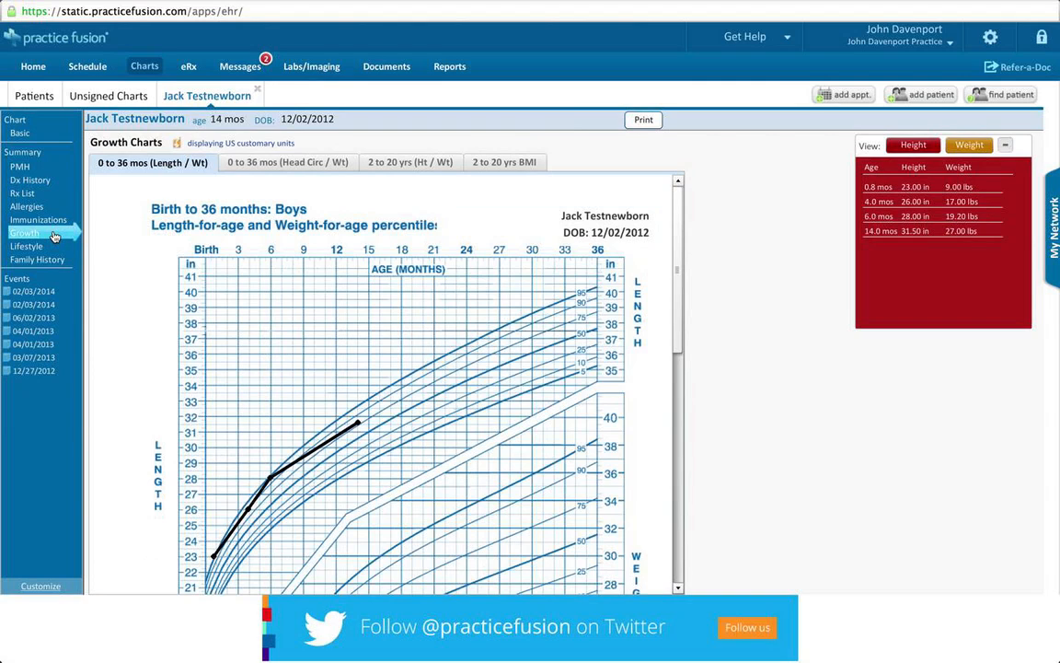
# Step: View the completed 06/02/2013 SOAP note, then open the 02/03/2014 headache note and set its text to the largest size
pyautogui.click(44, 317)
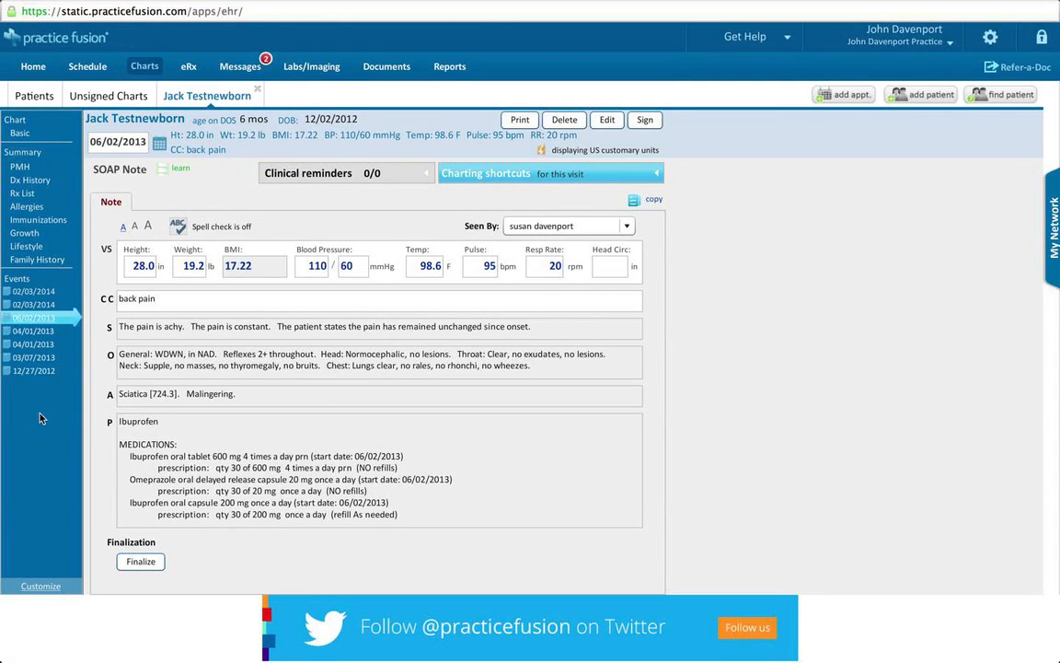
pyautogui.click(42, 305)
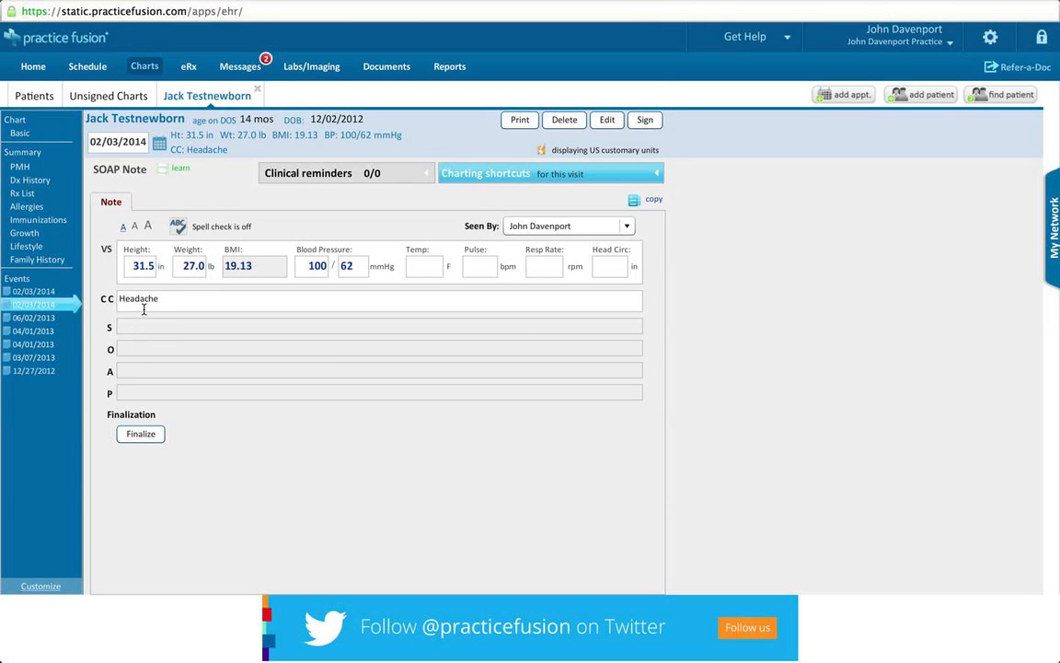
pyautogui.click(147, 227)
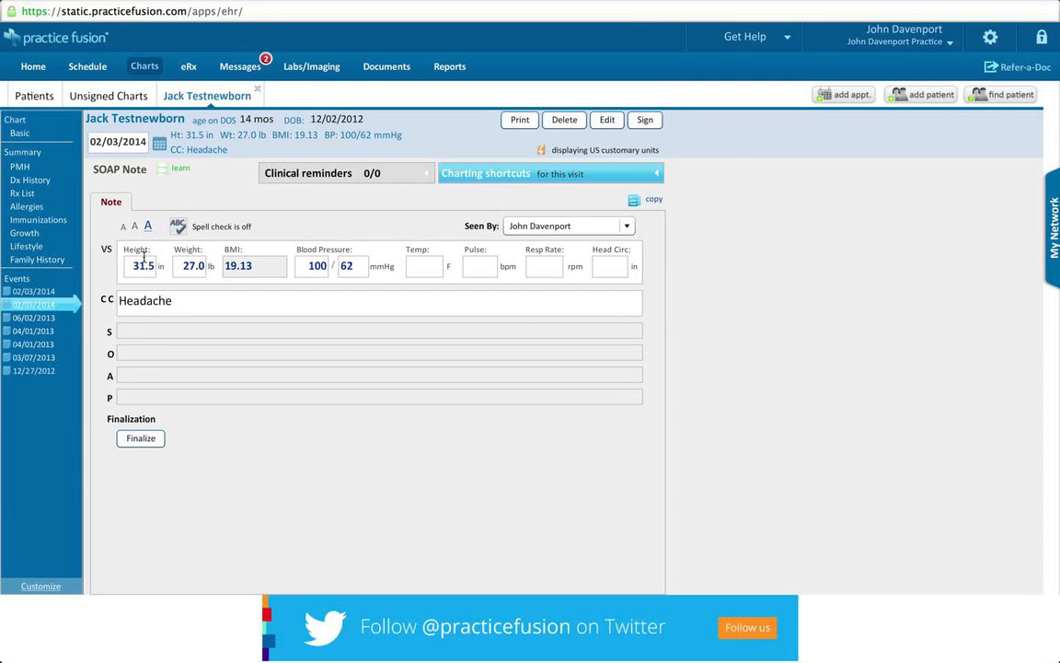
# Step: Open the note's Subjective section for editing and load the Headache template from the frequent templates
pyautogui.click(131, 331)
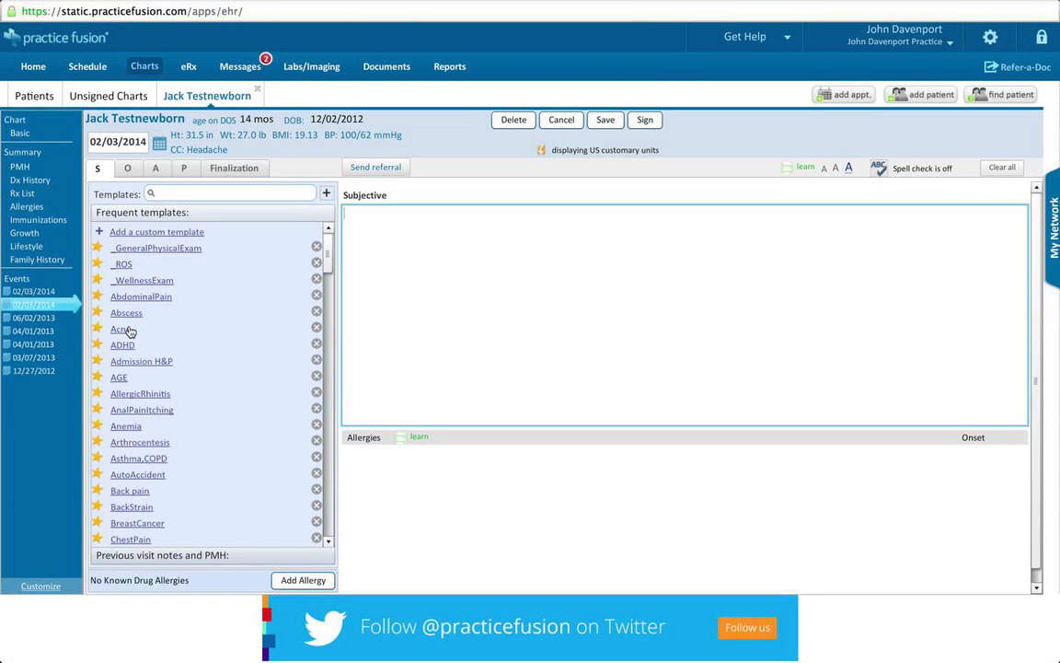
pyautogui.scroll(-5, 184, 398)
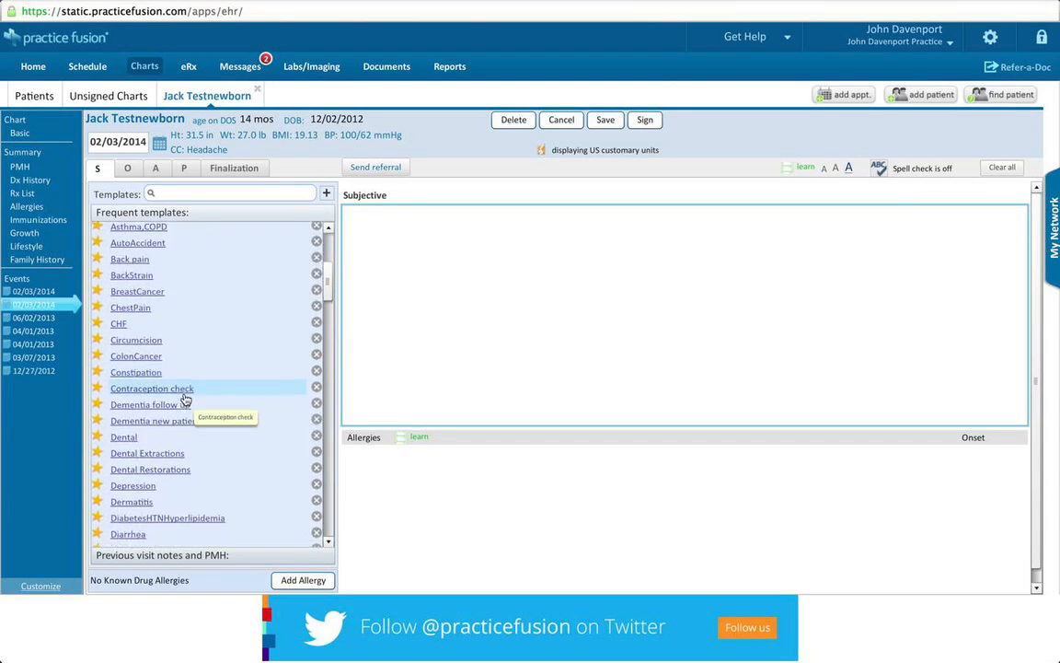
pyautogui.scroll(-3, 184, 398)
pyautogui.scroll(-4, 184, 398)
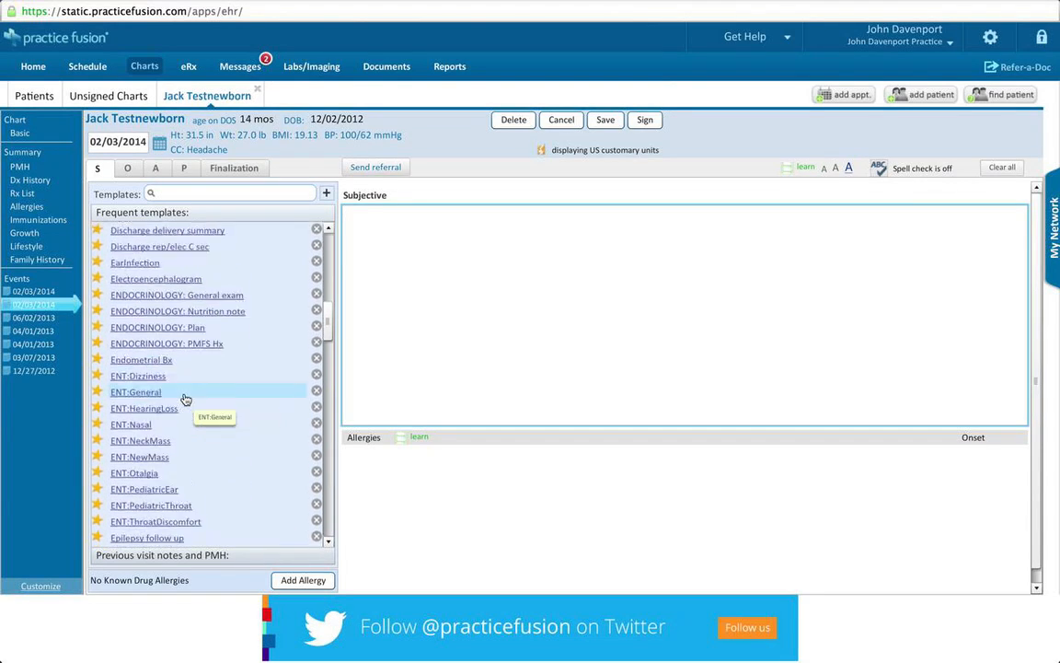
pyautogui.scroll(-5, 184, 397)
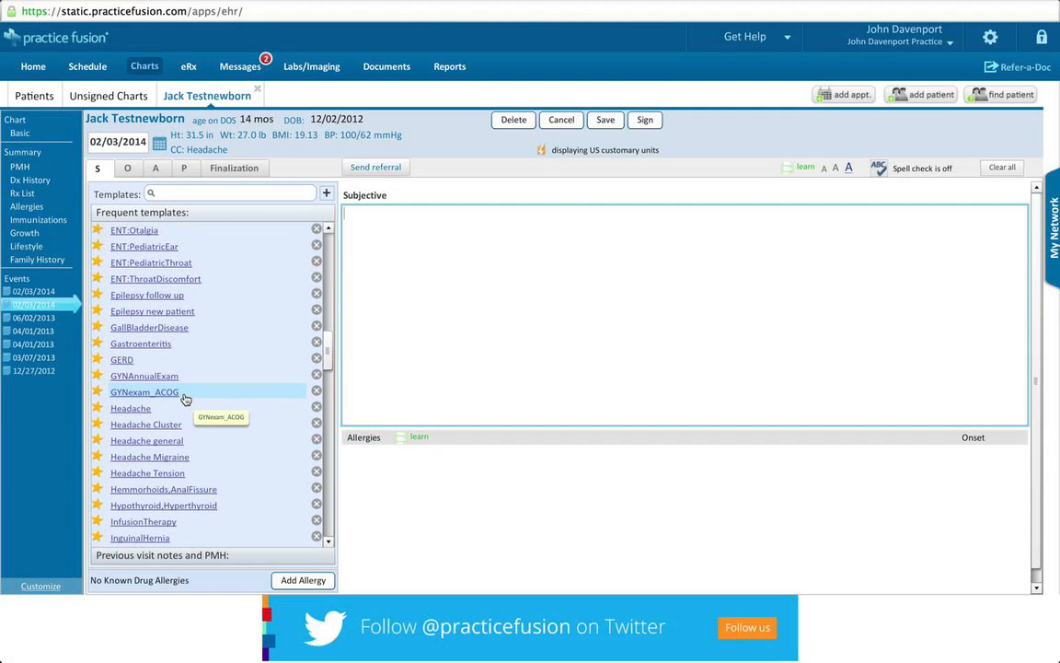
pyautogui.click(136, 408)
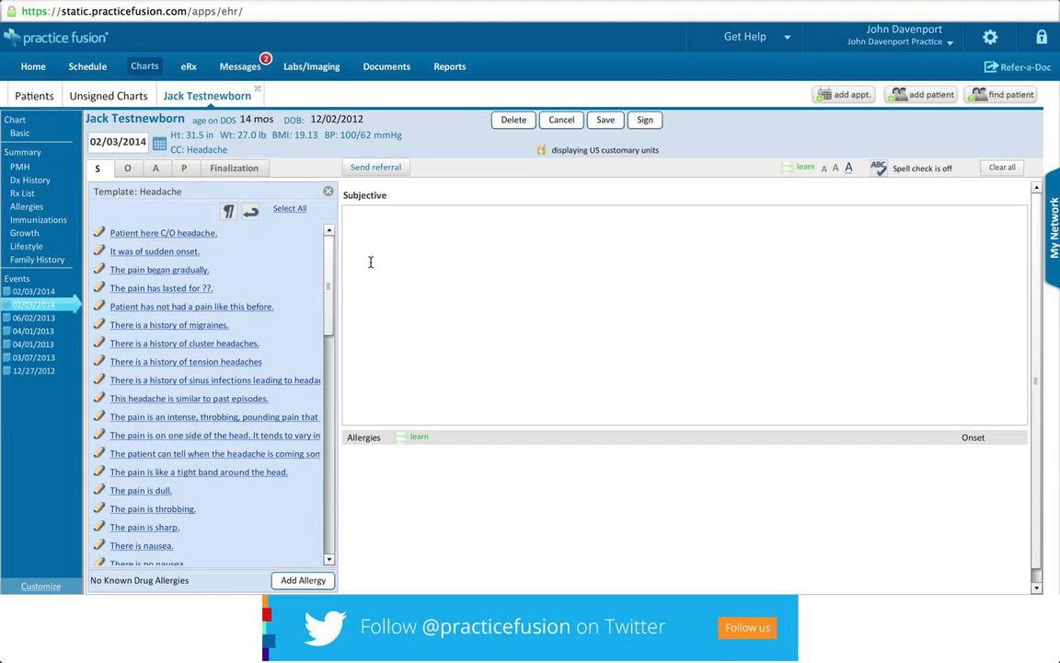
# Step: Add the template statements on gradual onset, history of tension headaches and dull pain to the Subjective section
pyautogui.click(256, 270)
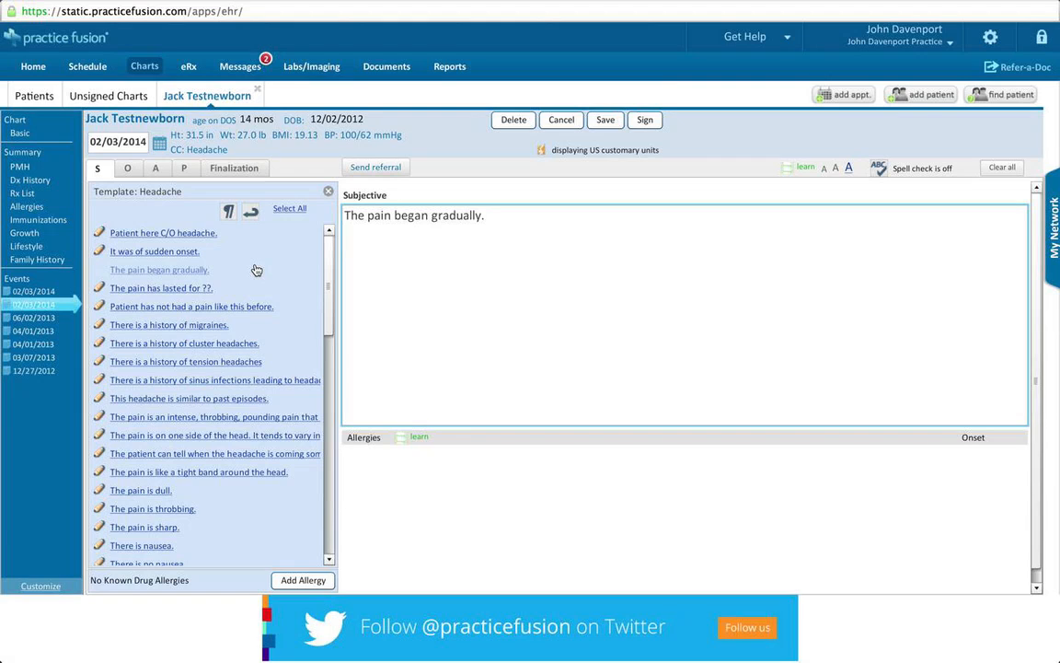
pyautogui.click(229, 363)
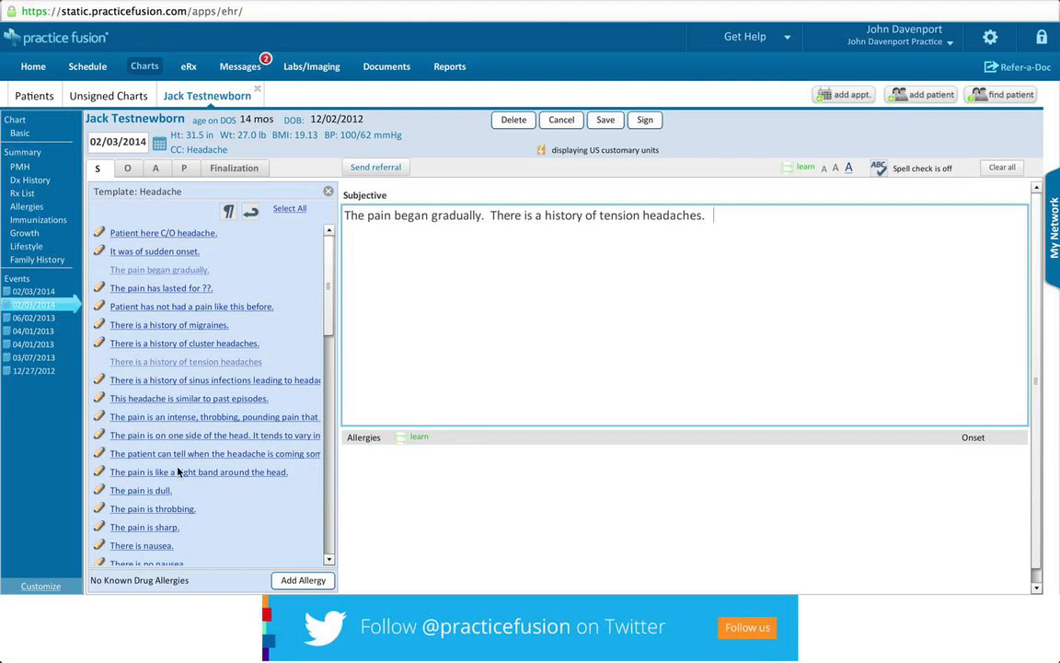
pyautogui.click(166, 495)
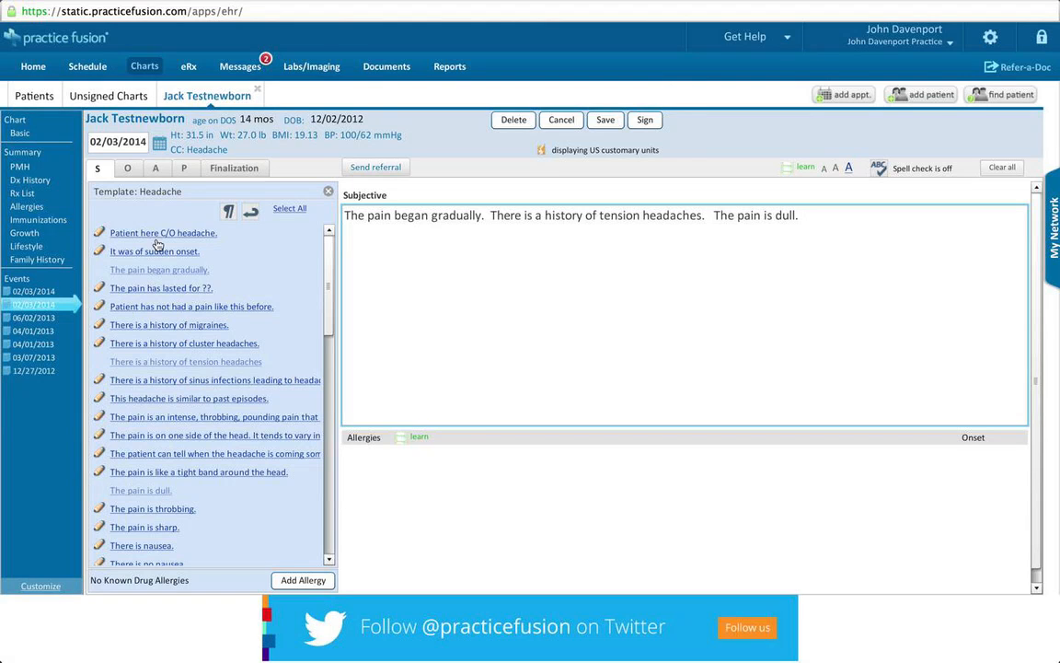
# Step: Add normocephalic head, clear ears and neck tender upon movement to the Objective section, and Tension headache [307.81] to the Assessment
pyautogui.click(128, 169)
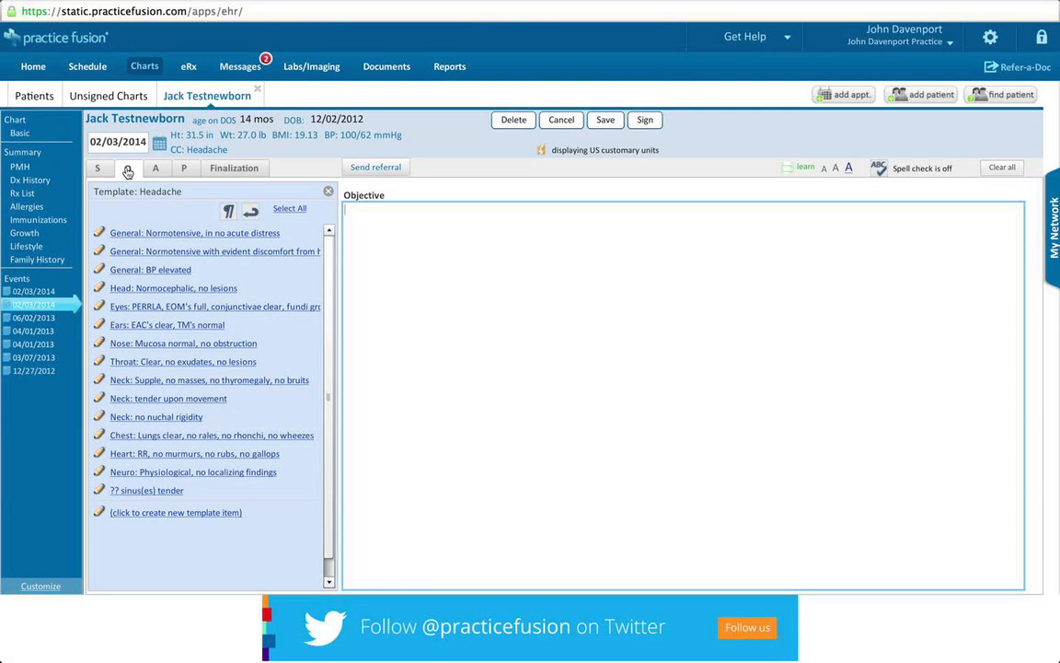
pyautogui.click(149, 288)
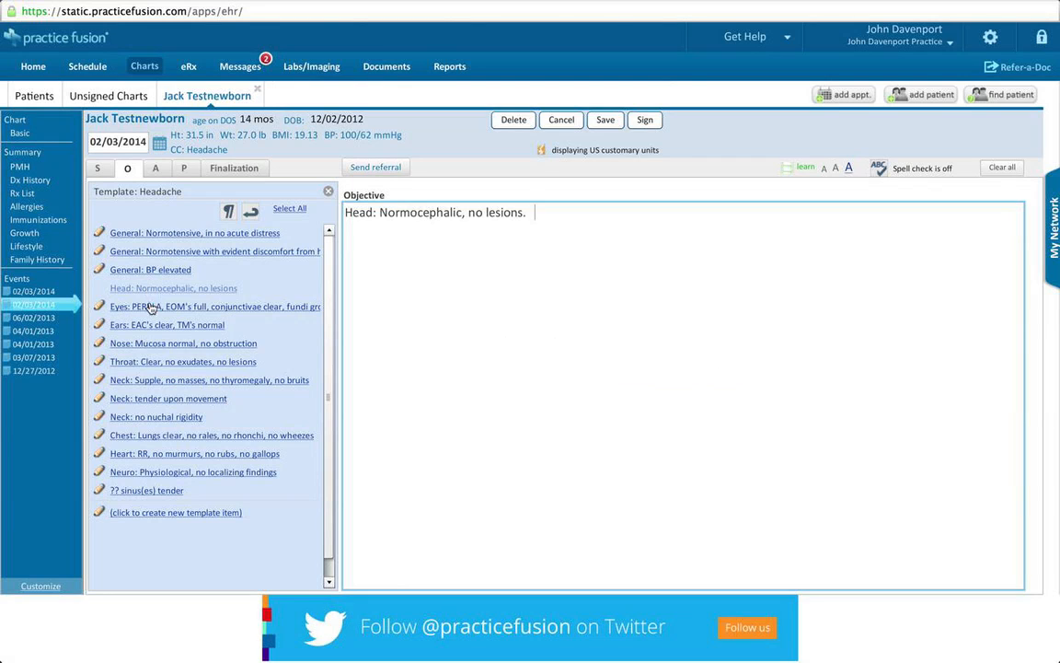
pyautogui.click(152, 326)
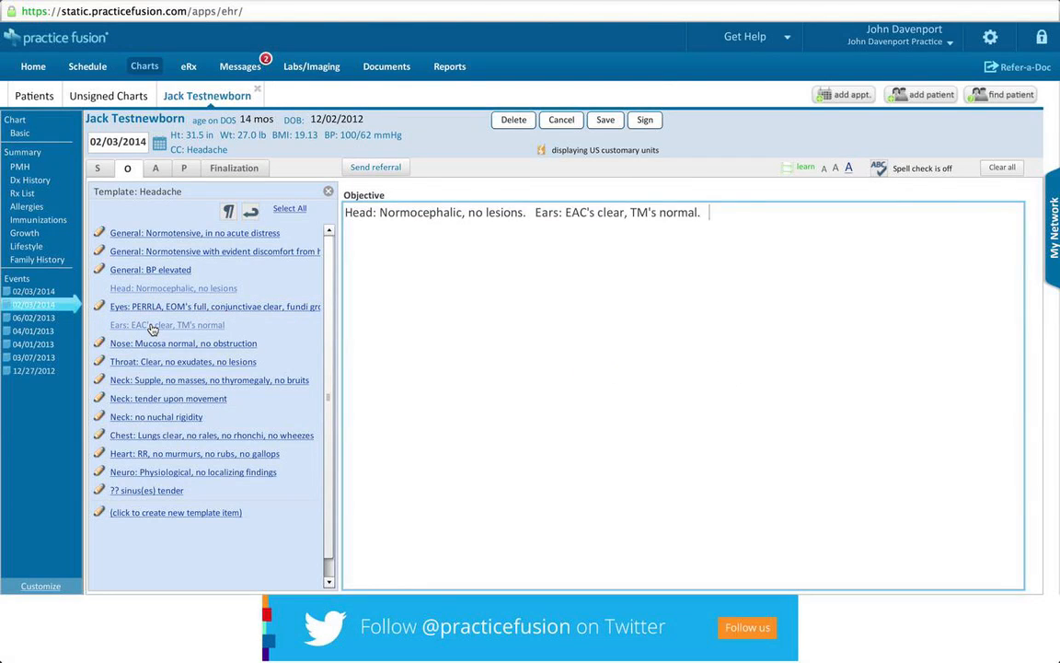
pyautogui.click(166, 399)
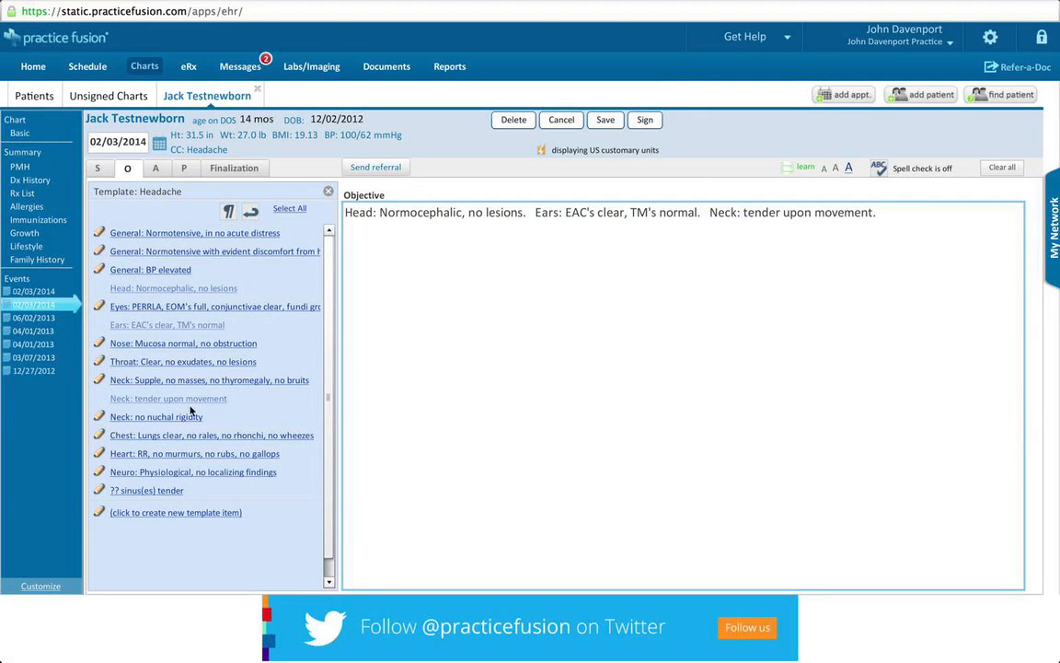
pyautogui.click(157, 169)
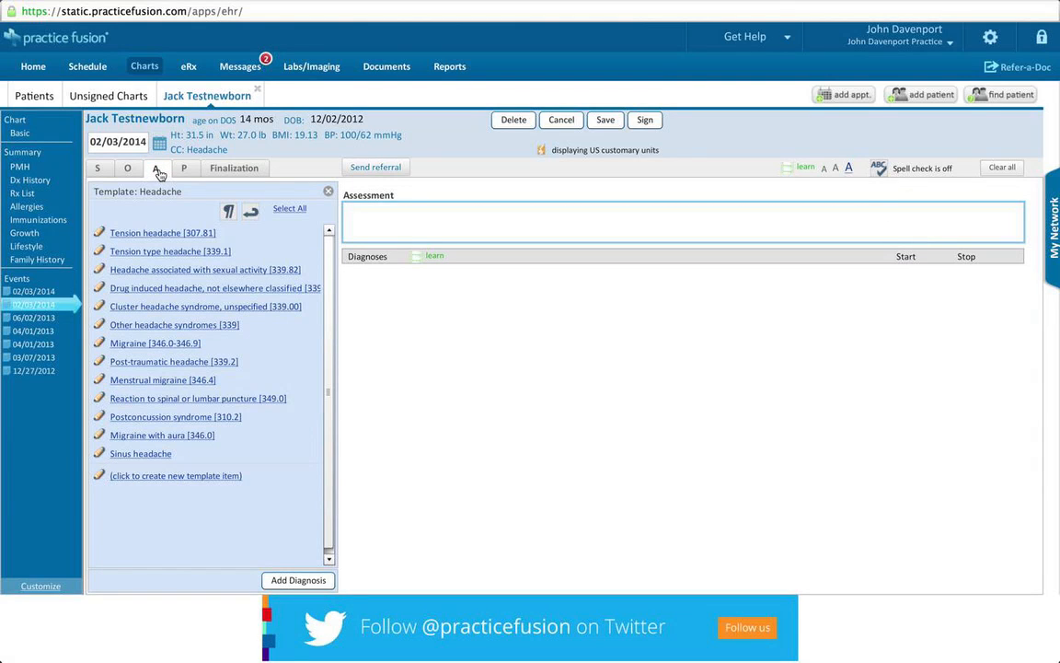
pyautogui.click(162, 233)
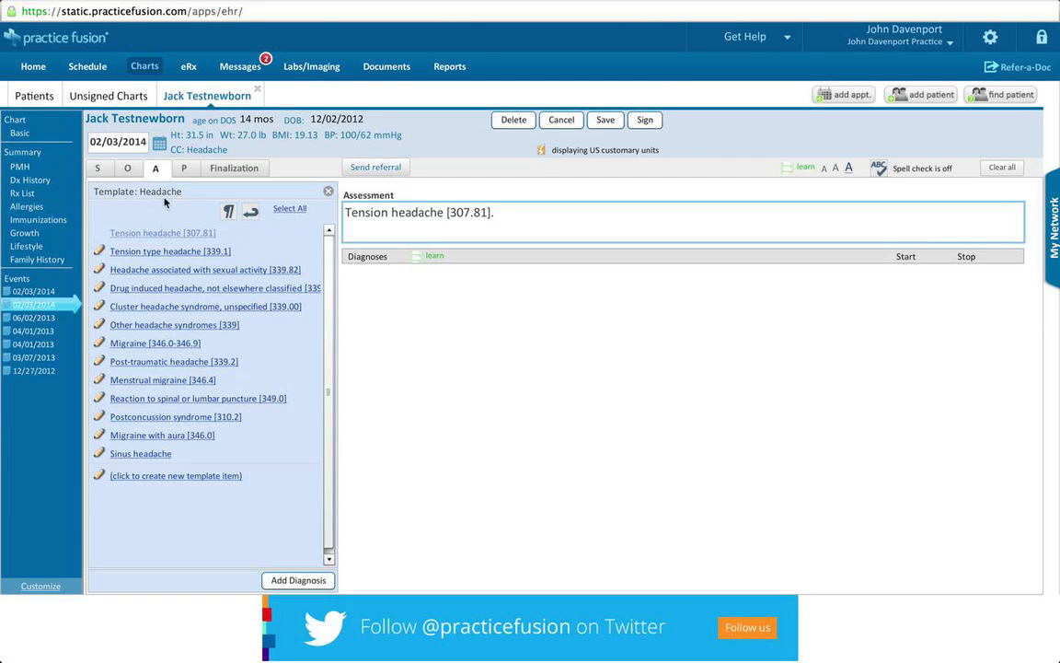
# Step: Add "Medications as noted", "Stress management" and "Return 2 weeks for recheck, sooner prn" to the Plan, and open a blank new template item
pyautogui.click(186, 170)
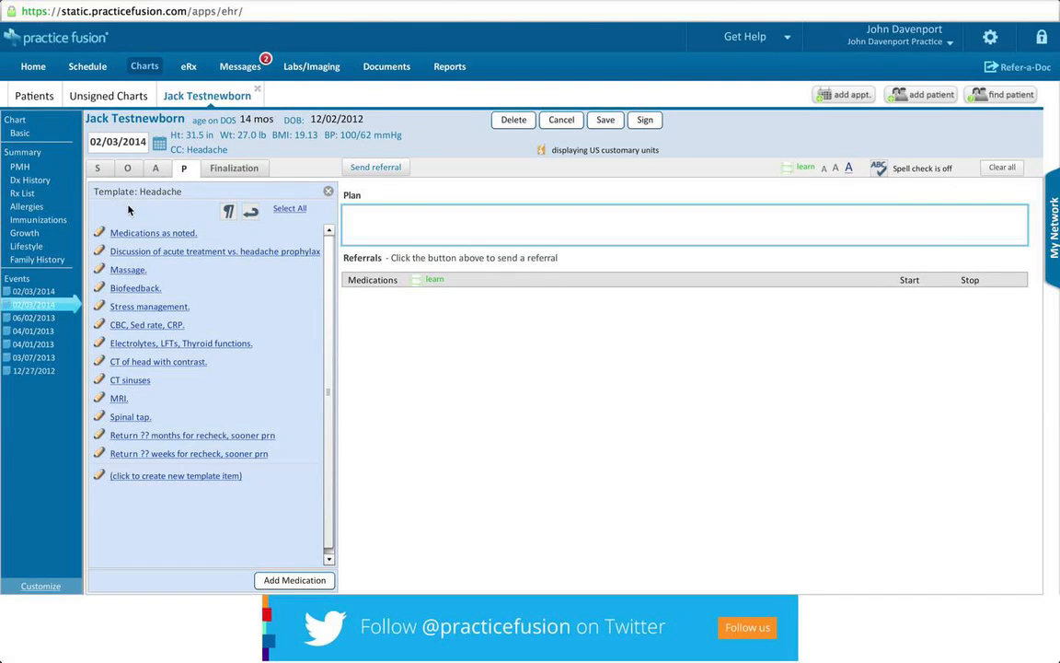
pyautogui.click(146, 235)
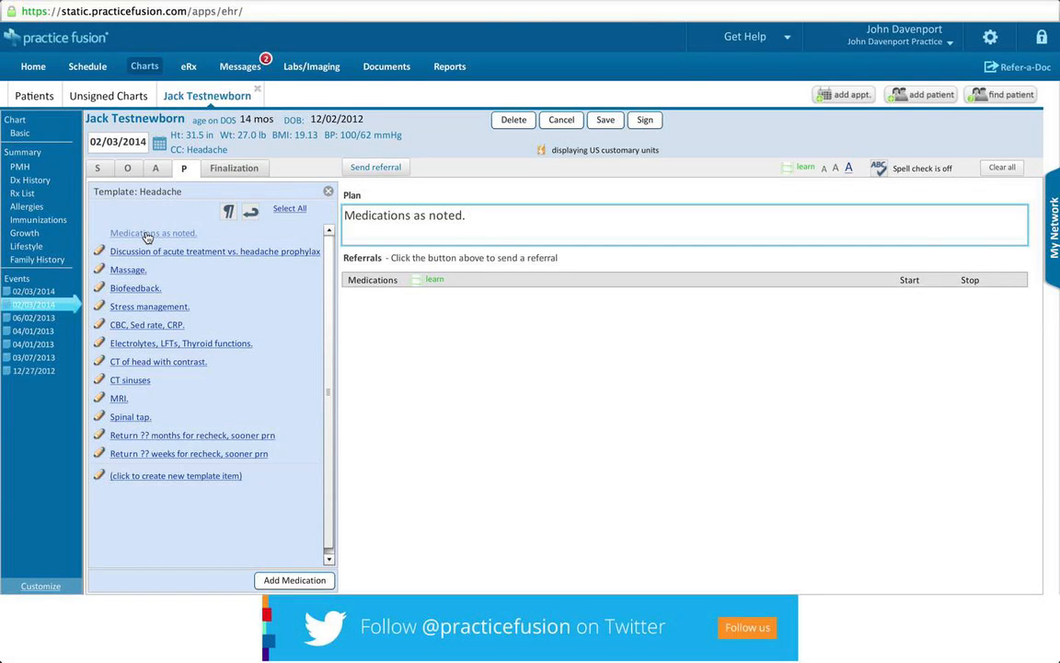
pyautogui.click(156, 308)
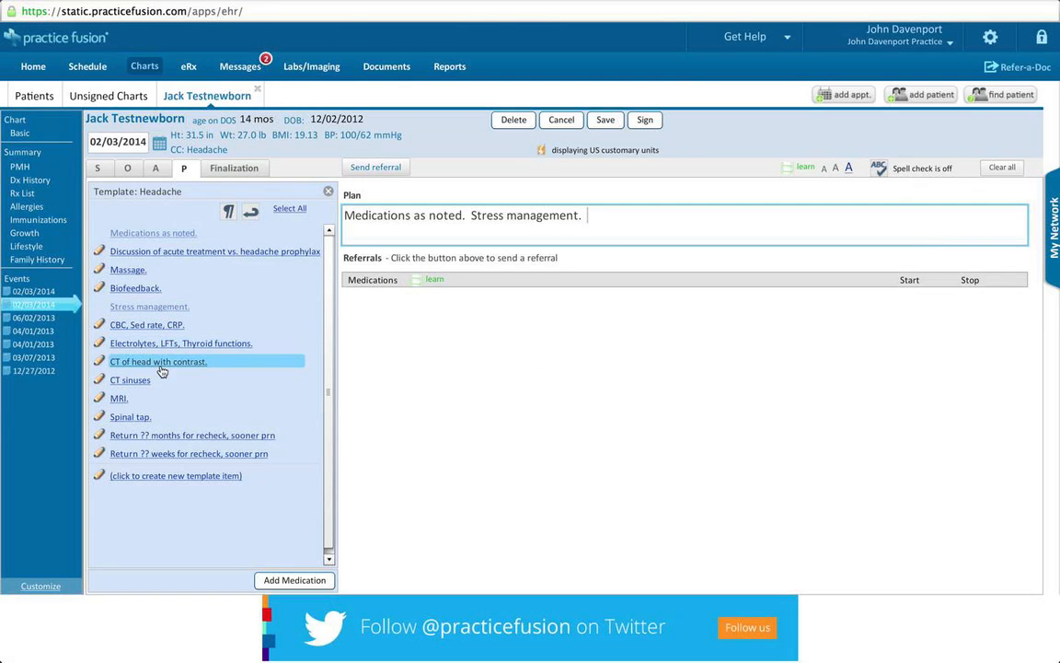
pyautogui.click(161, 455)
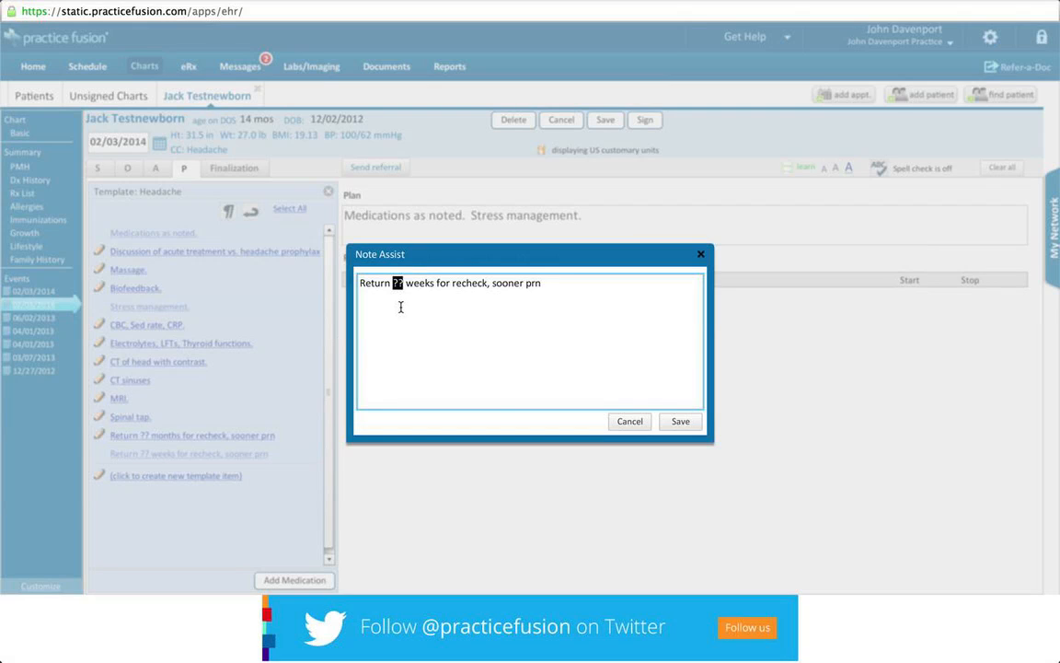
pyautogui.write('2')
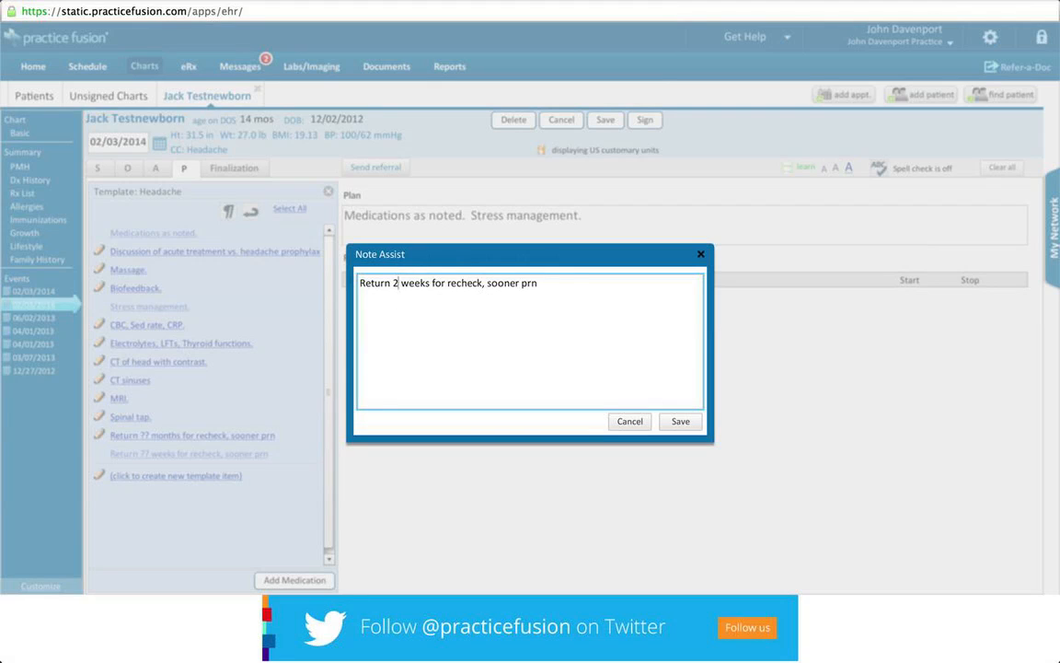
pyautogui.click(680, 422)
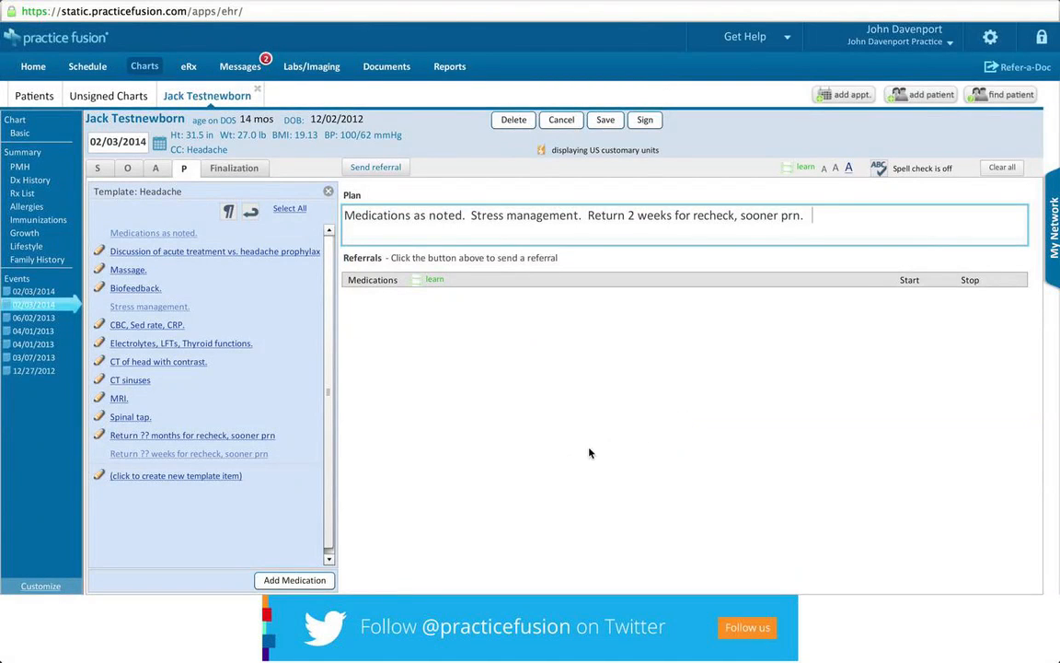
pyautogui.click(222, 476)
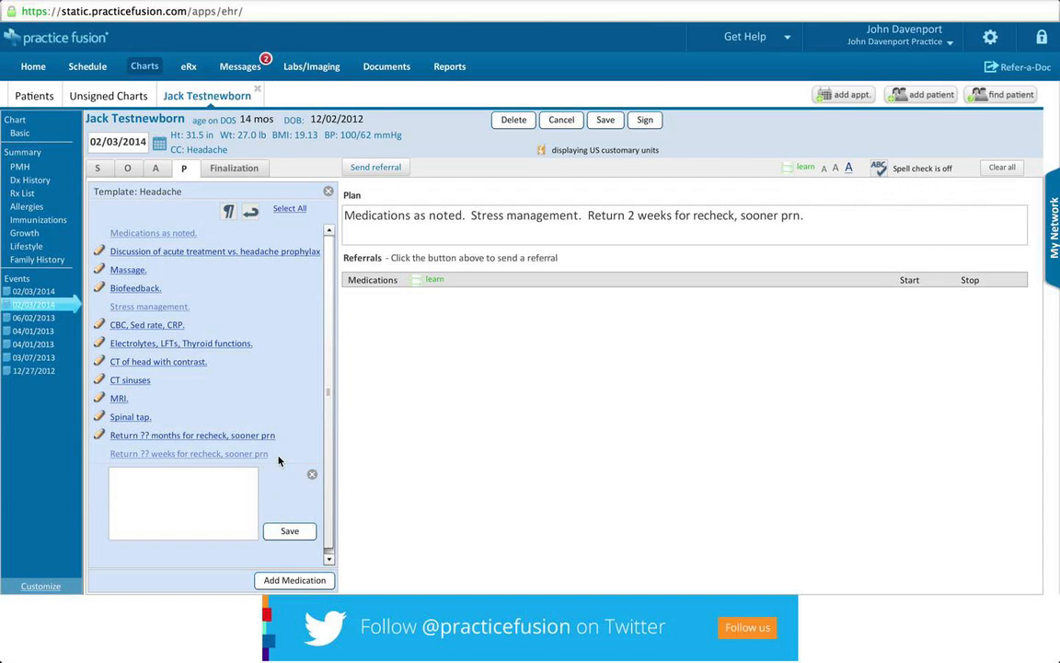
# Step: Record a prescription for the frequently prescribed Ibuprofen 200 mg oral tablet with SIG "1 daily prn" and quantity 30
pyautogui.click(293, 581)
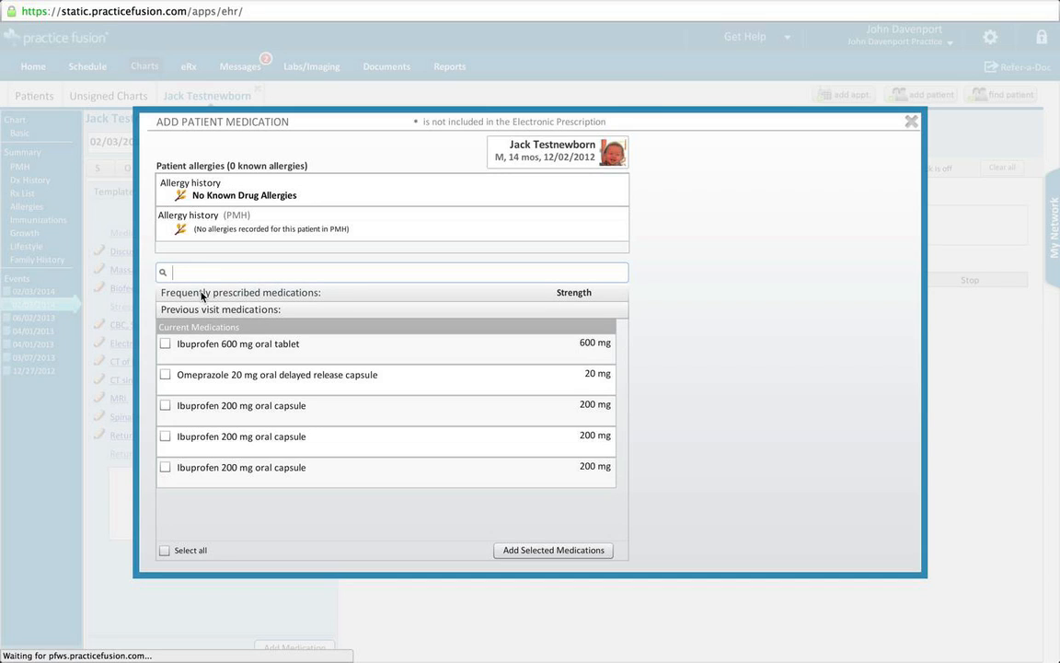
pyautogui.click(201, 294)
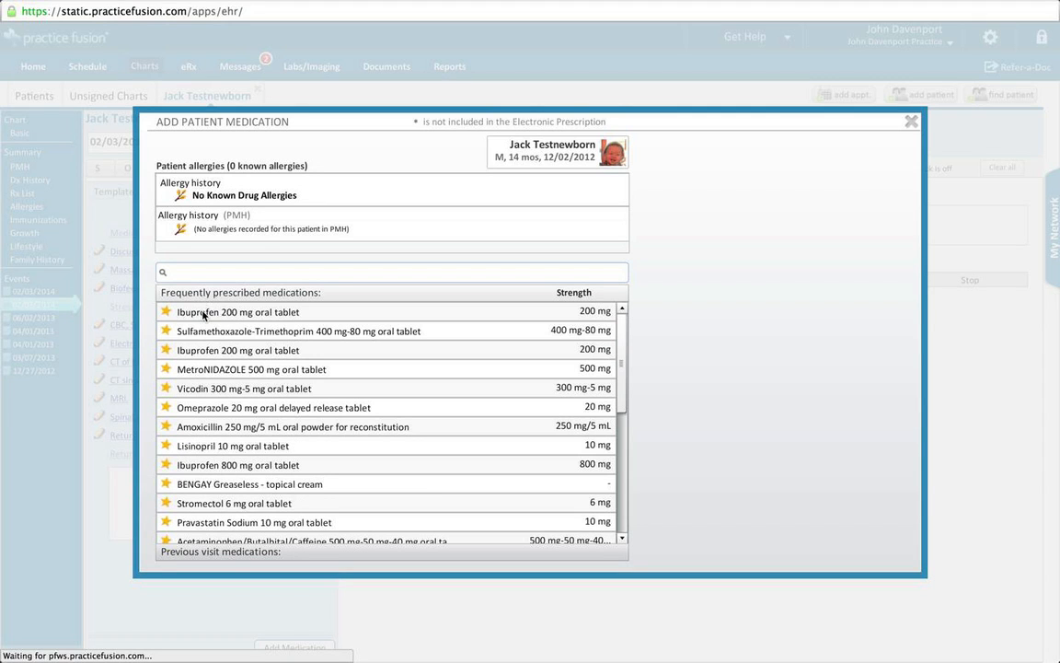
pyautogui.click(206, 312)
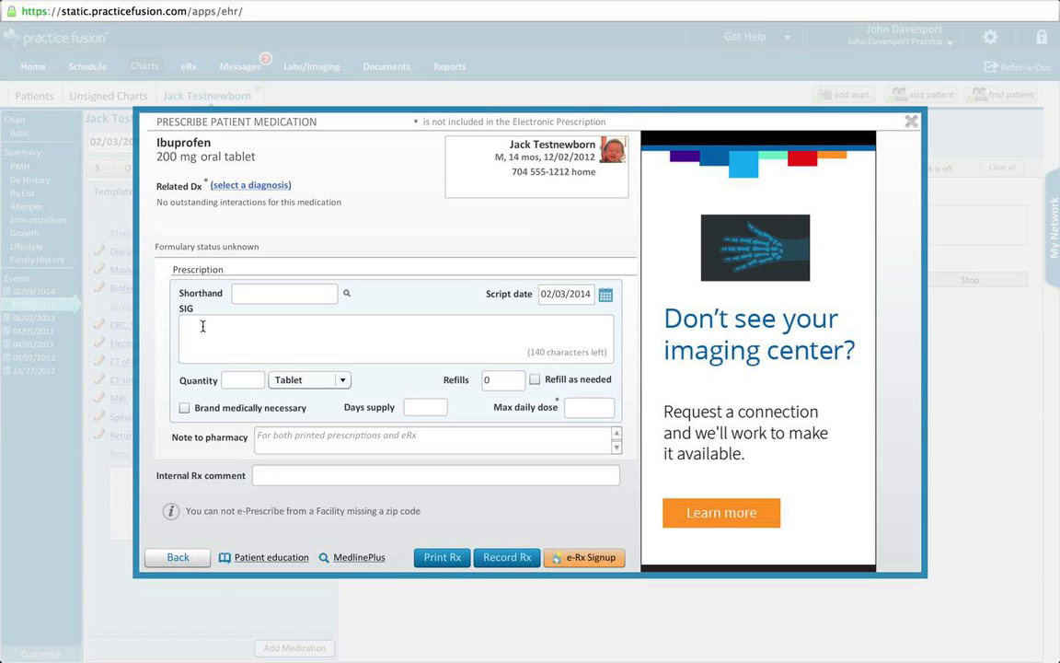
pyautogui.click(203, 325)
pyautogui.write('1 daily prn')
pyautogui.click(253, 377)
pyautogui.write('30')
pyautogui.click(505, 556)
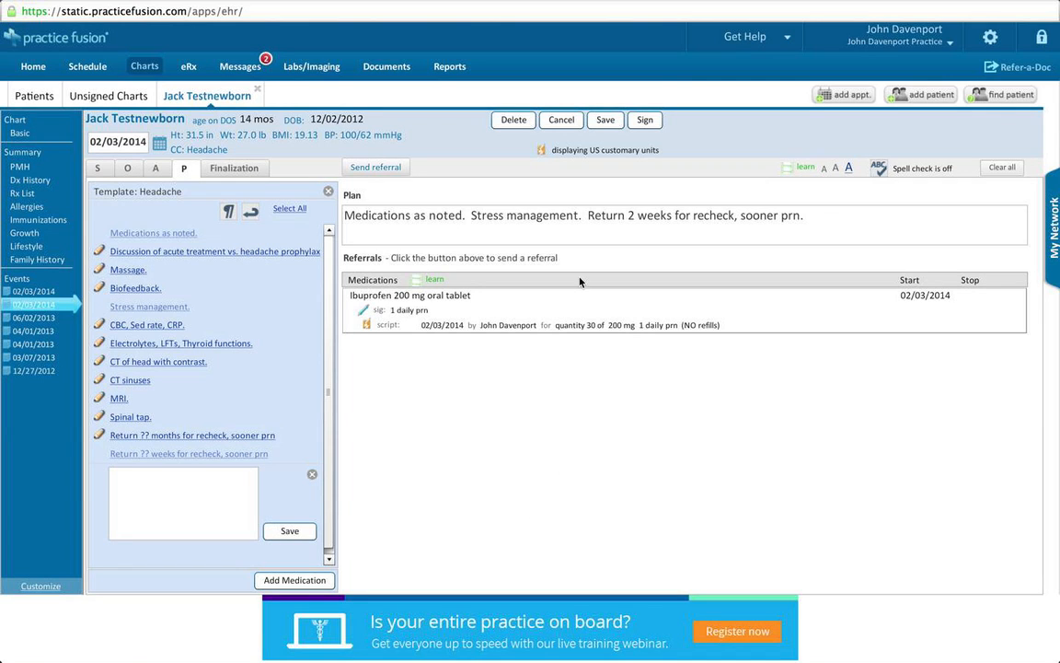
# Step: Save the completed SOAP note and close the patient's chart
pyautogui.click(606, 119)
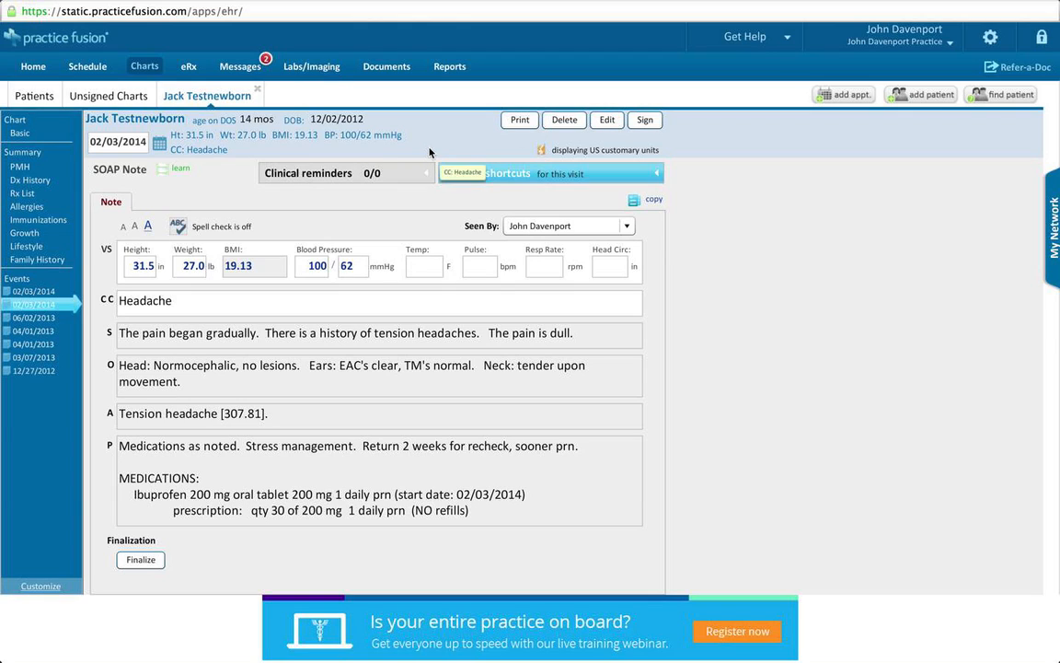
pyautogui.click(258, 92)
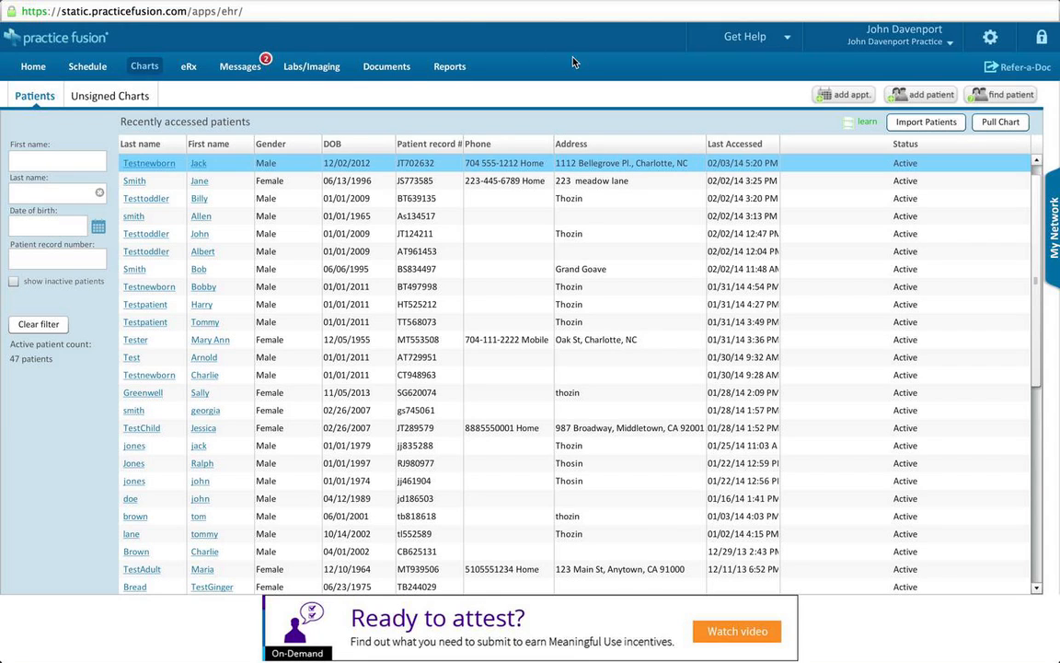
# Step: Open the charting templates in the EHR settings, select the provider's own Acne template and start sharing it with other providers
pyautogui.click(991, 41)
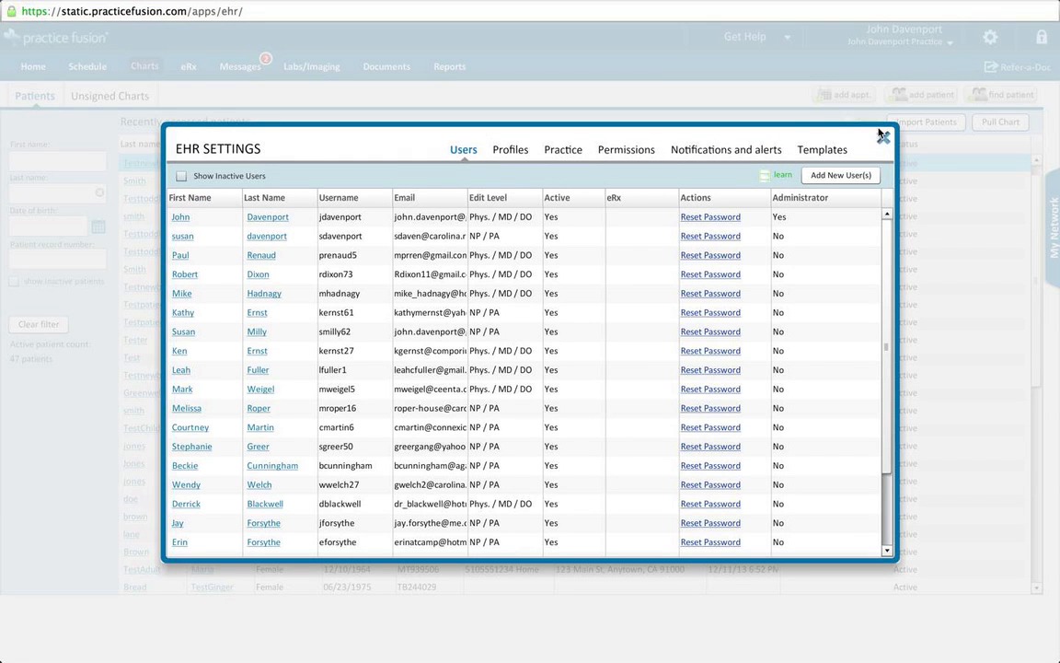
pyautogui.click(829, 149)
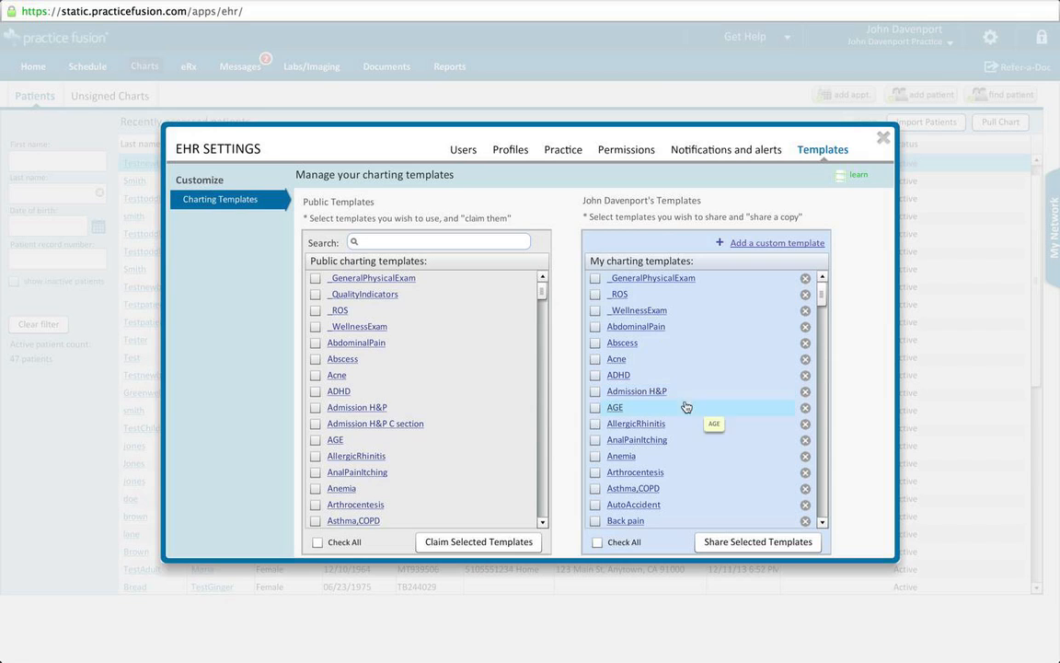
pyautogui.click(595, 359)
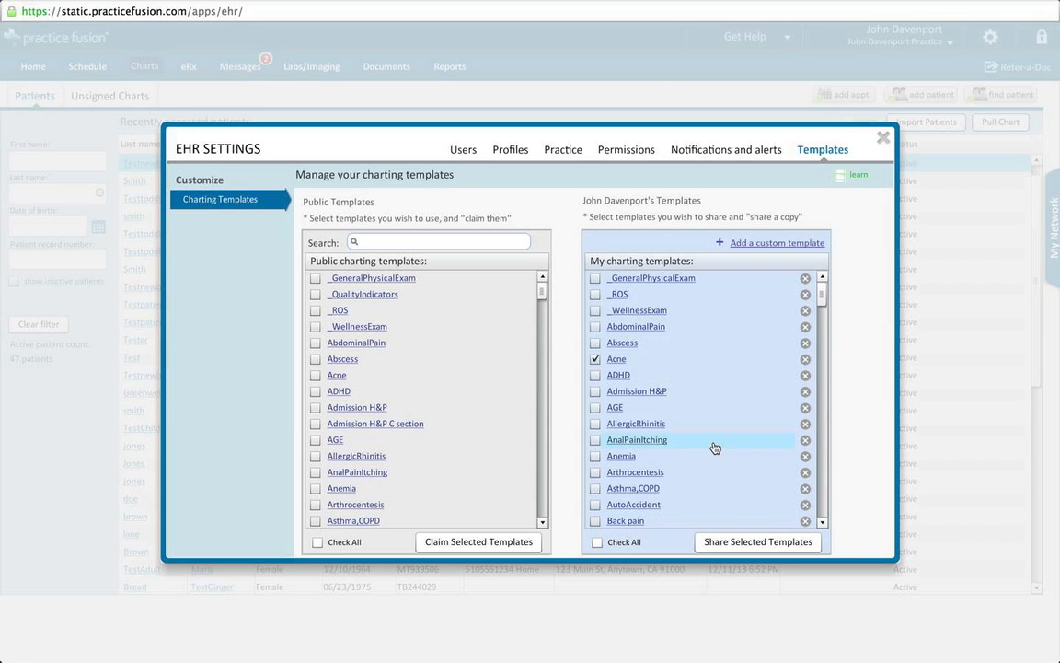
pyautogui.click(734, 543)
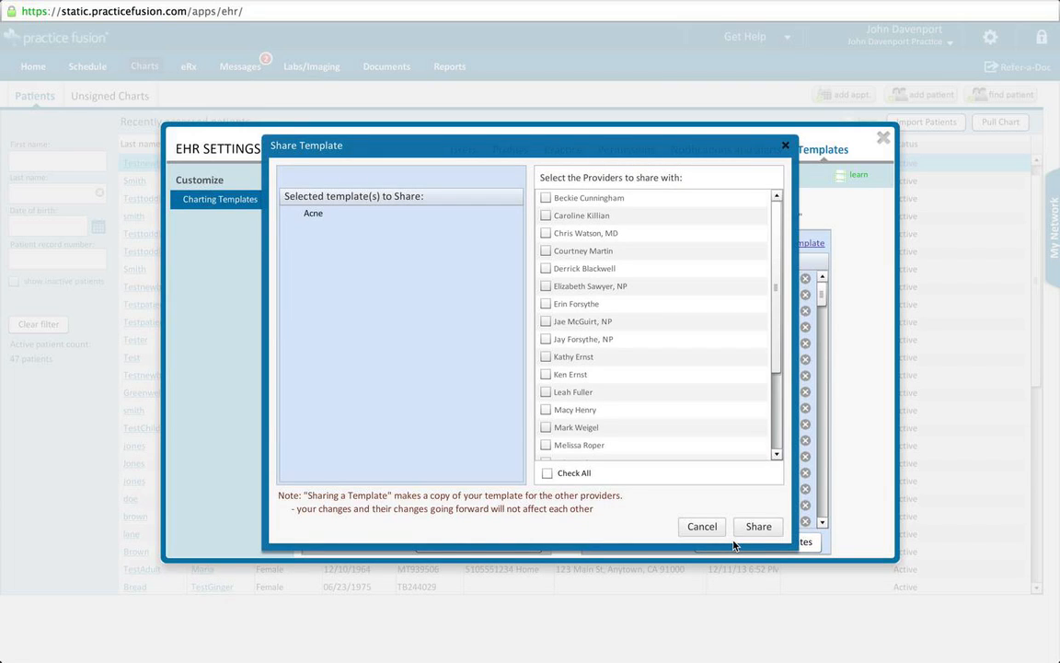